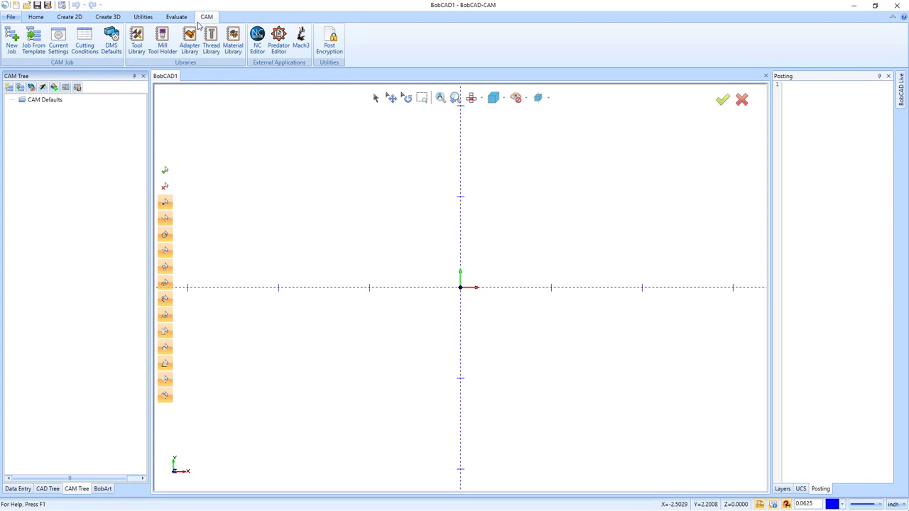
Open the Tool Library from the CAM Defaults options and collapse the DRILL tool types
{"action": "right_click", "coordinate": [51, 102]}
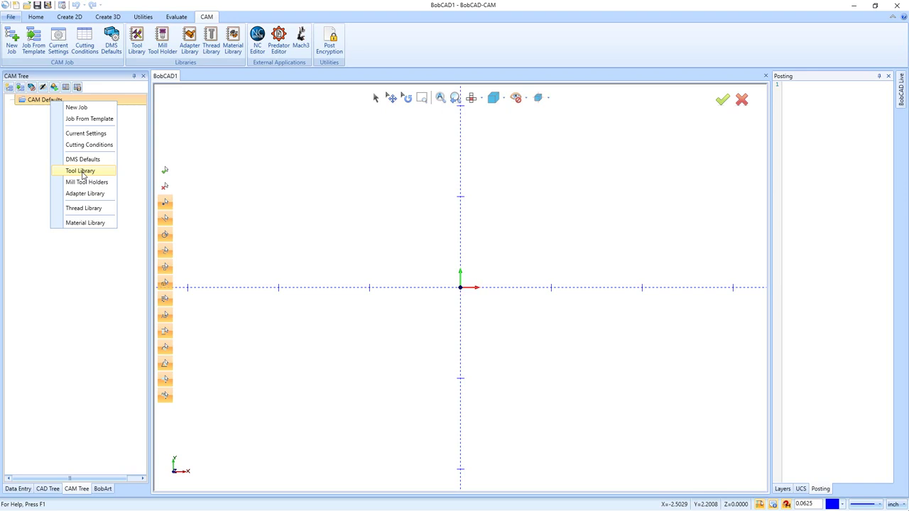
{"action": "left_click", "coordinate": [234, 215]}
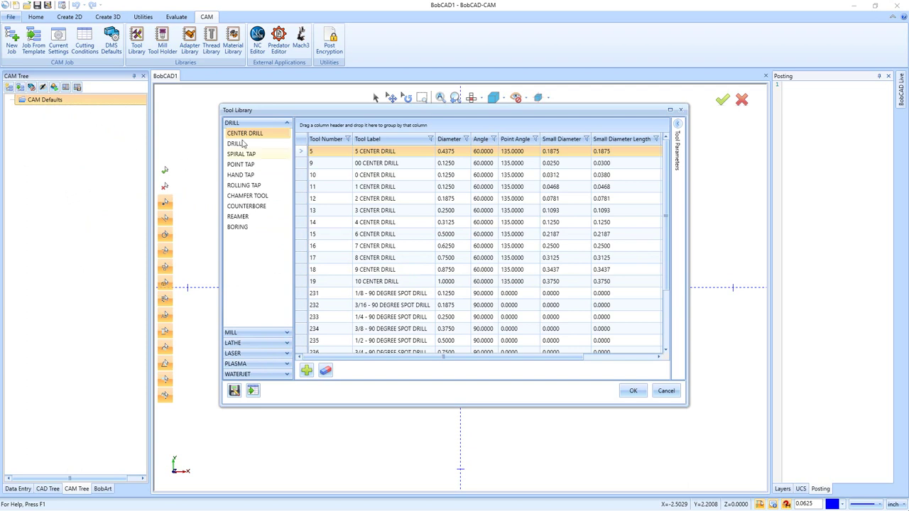
{"action": "left_click", "coordinate": [288, 125]}
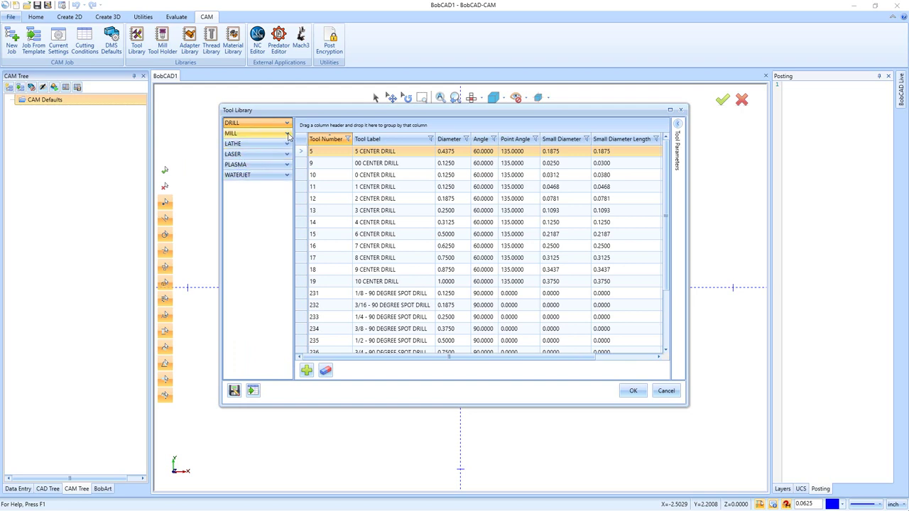
View ENDMILL FINISH, then browse the boring, reamer, counterbore, chamfer, rolling and hand tap drills
{"action": "left_click", "coordinate": [255, 133]}
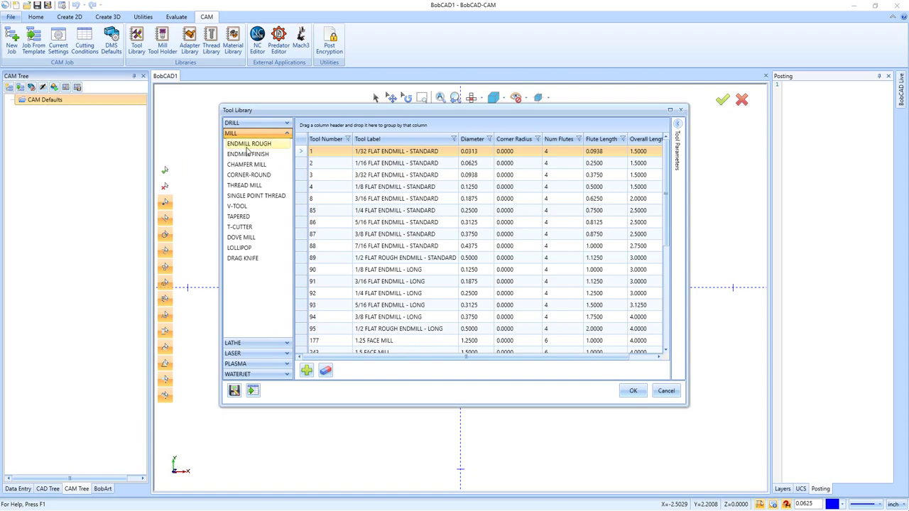
{"action": "left_click", "coordinate": [247, 154]}
{"action": "left_click", "coordinate": [277, 124]}
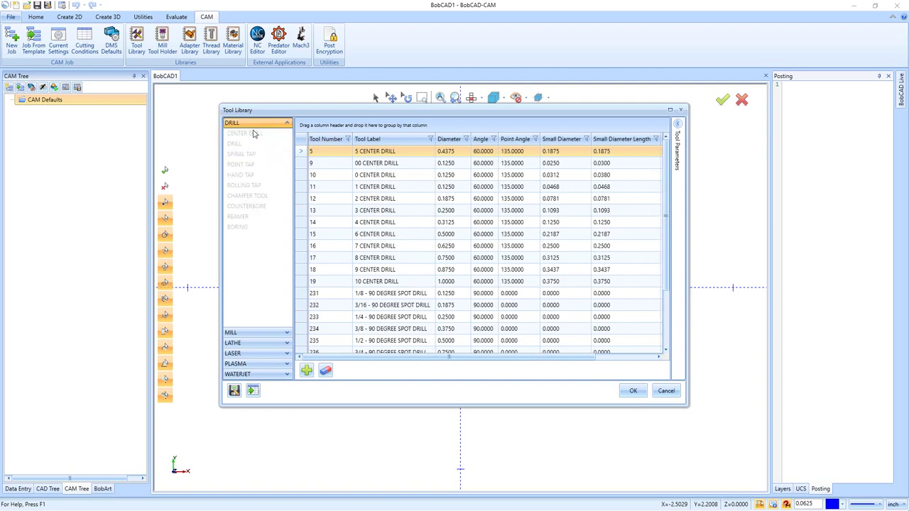
{"action": "left_click", "coordinate": [246, 228]}
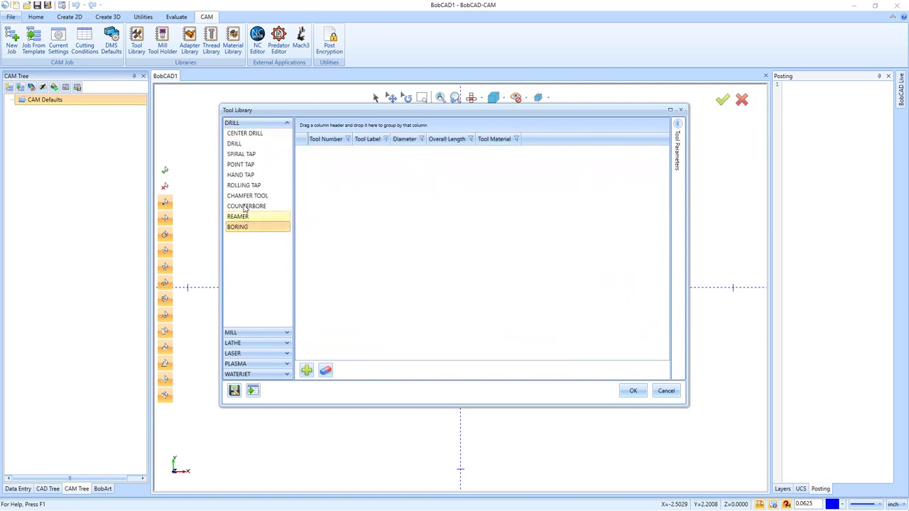
{"action": "left_click", "coordinate": [241, 216]}
{"action": "left_click", "coordinate": [245, 206]}
{"action": "left_click", "coordinate": [245, 196]}
{"action": "left_click", "coordinate": [245, 186]}
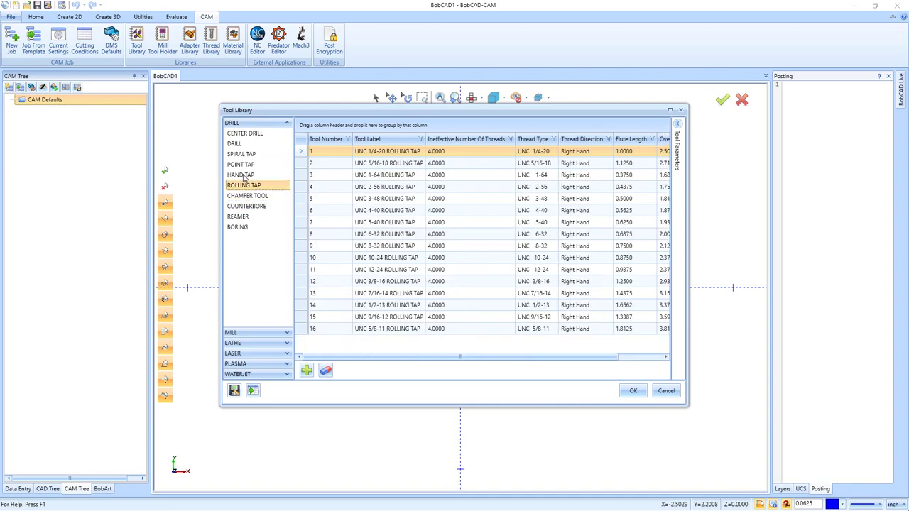
{"action": "key", "text": "Up"}
{"action": "left_click", "coordinate": [272, 135]}
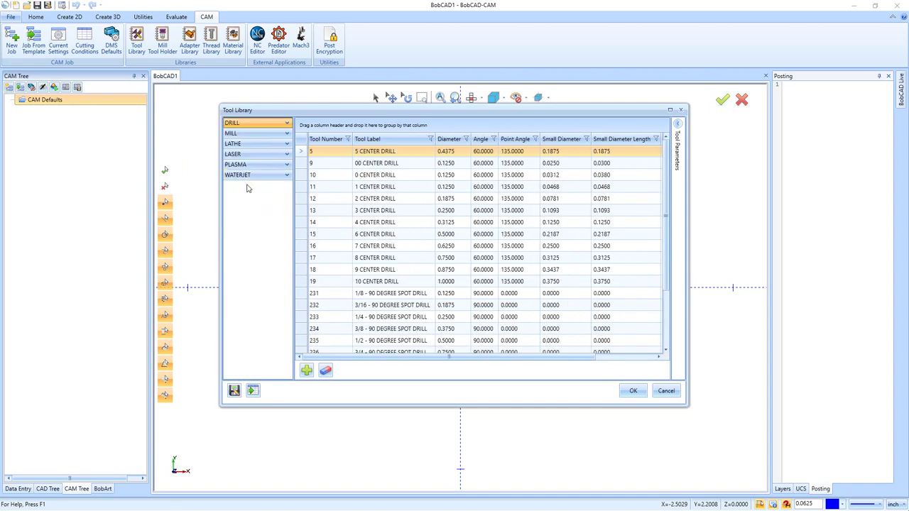
Browse the MILL tool types from ENDMILL ROUGH through thread mills, V-tools and lollipops to DRAG KNIFE
{"action": "left_click", "coordinate": [287, 135]}
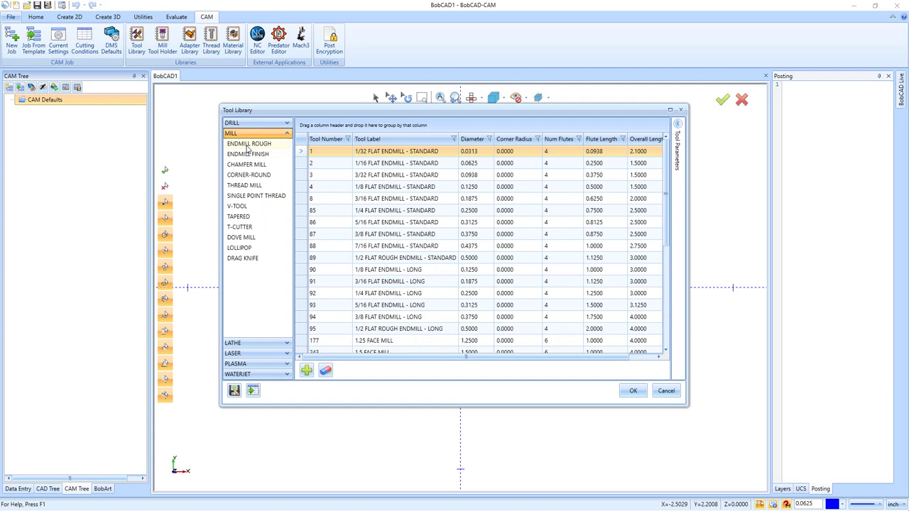
{"action": "left_click", "coordinate": [247, 145]}
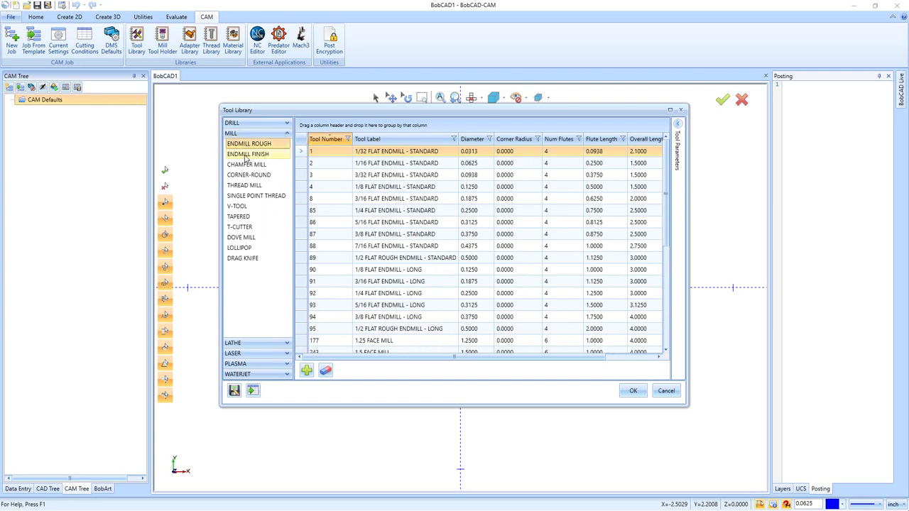
{"action": "left_click", "coordinate": [245, 154]}
{"action": "left_click", "coordinate": [246, 165]}
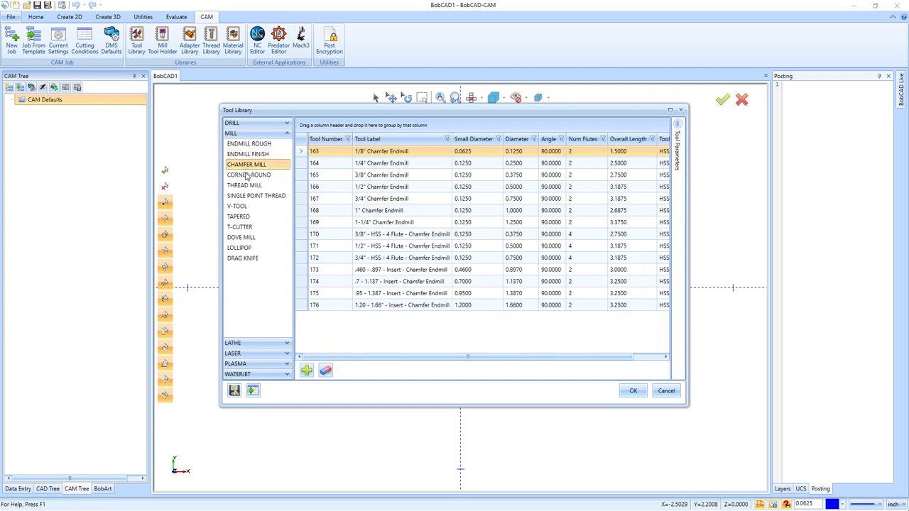
{"action": "left_click", "coordinate": [247, 175]}
{"action": "left_click", "coordinate": [243, 186]}
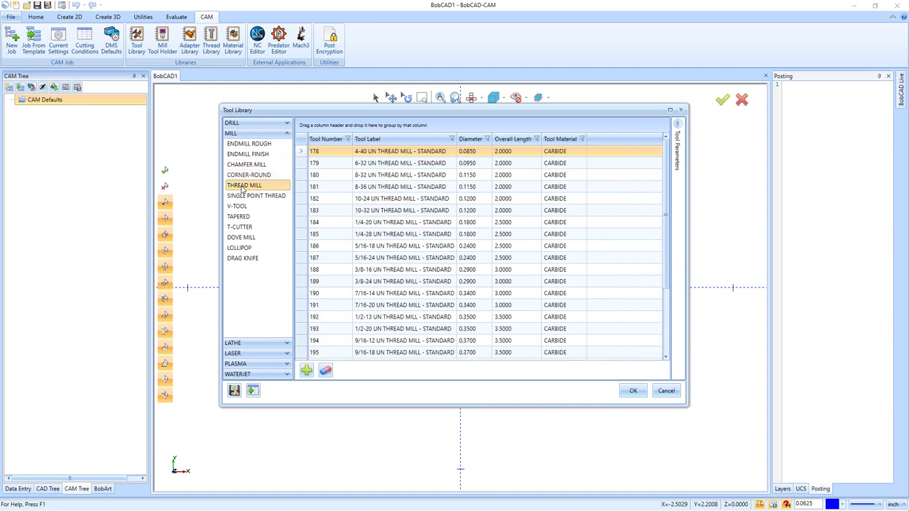
{"action": "left_click", "coordinate": [241, 199]}
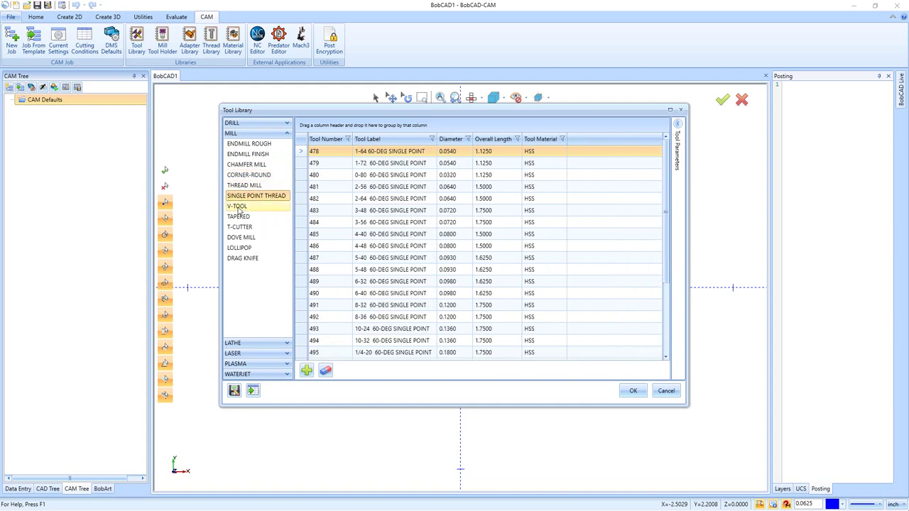
{"action": "left_click", "coordinate": [239, 206]}
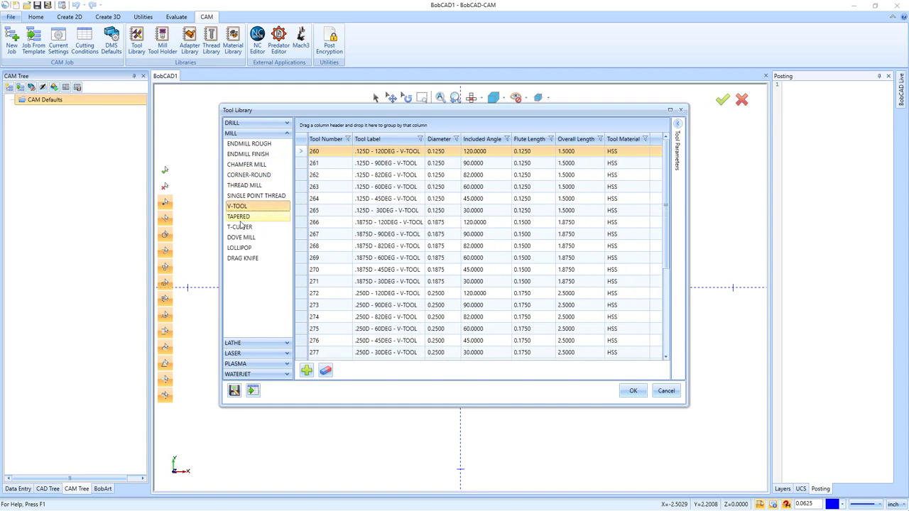
{"action": "left_click", "coordinate": [238, 216]}
{"action": "left_click", "coordinate": [240, 227]}
{"action": "left_click", "coordinate": [242, 237]}
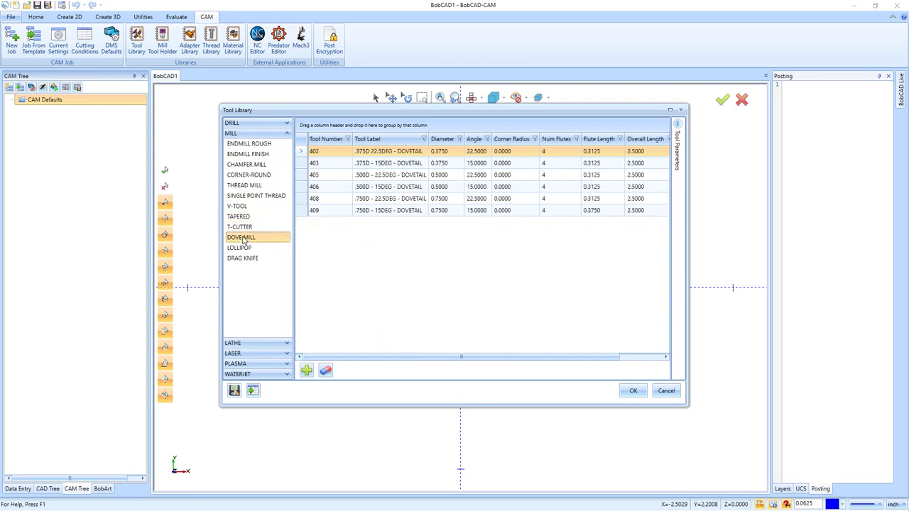
{"action": "left_click", "coordinate": [241, 248]}
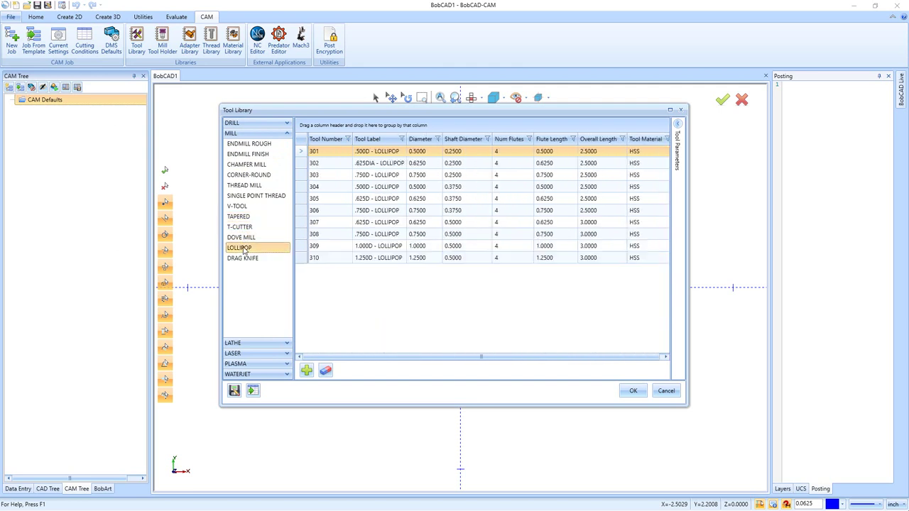
{"action": "left_click", "coordinate": [244, 258]}
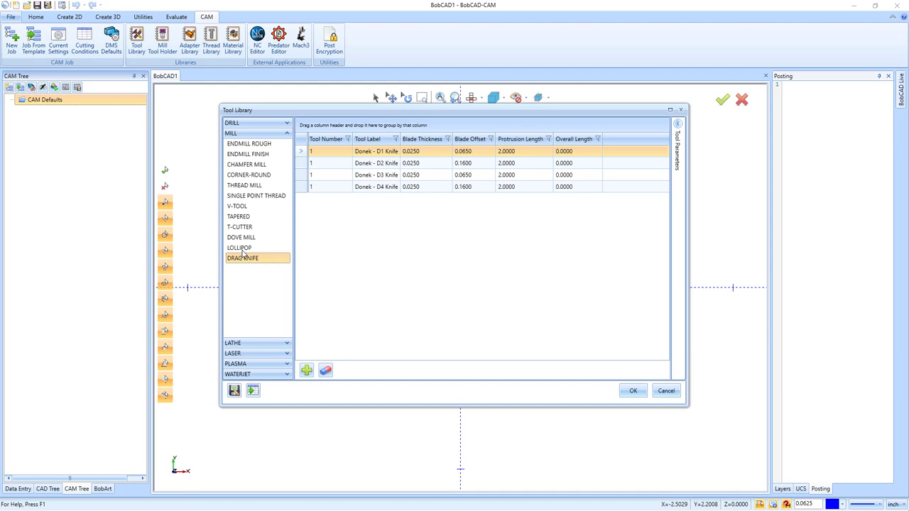
{"action": "left_click", "coordinate": [245, 144]}
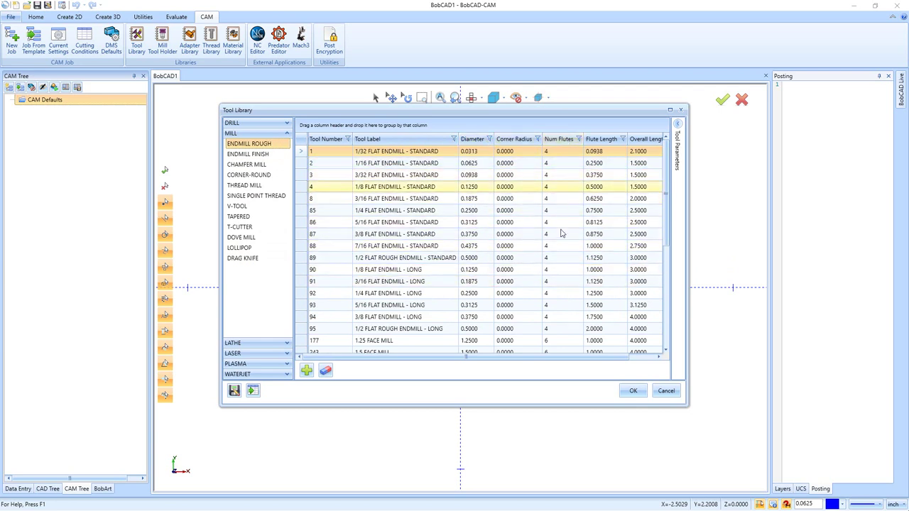
{"action": "left_click_drag", "start_coordinate": [565, 357], "coordinate": [601, 357]}
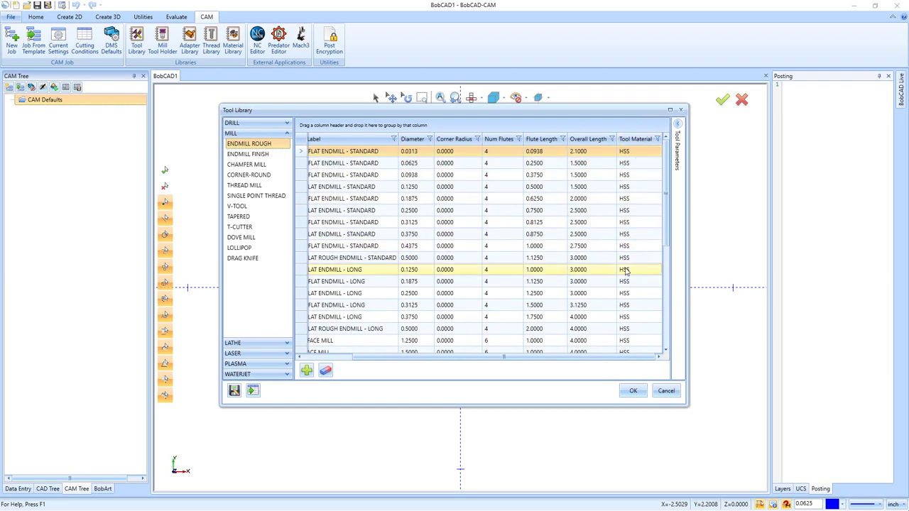
{"action": "left_click_drag", "start_coordinate": [501, 357], "coordinate": [443, 359]}
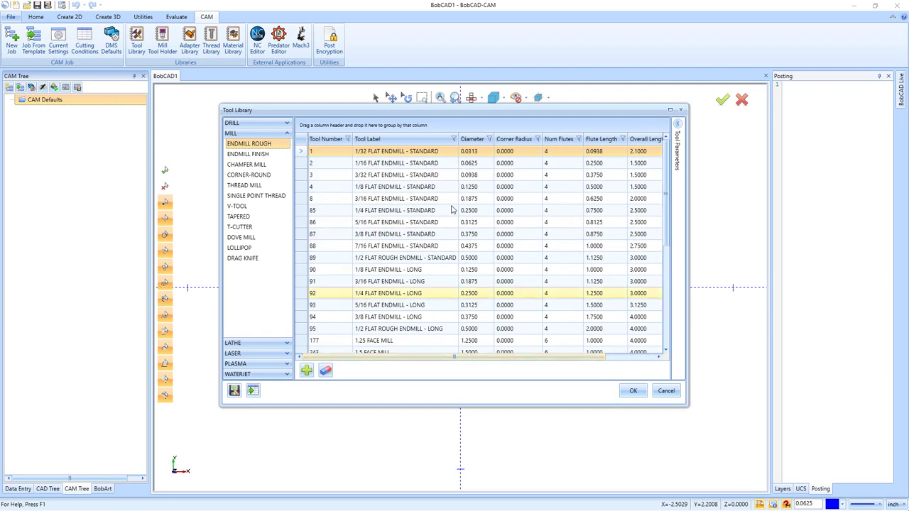
In the Tool Label filter, check then uncheck 1/2 FLAT ROUGH ENDMILL - STANDARD and review the comparison conditions
{"action": "left_click", "coordinate": [454, 140]}
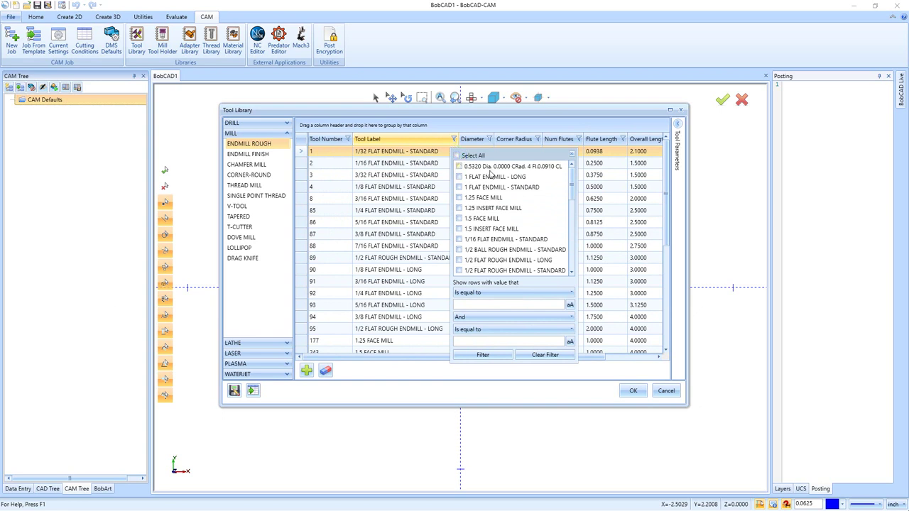
{"action": "scroll", "coordinate": [492, 192], "scroll_direction": "down", "scroll_amount": 10}
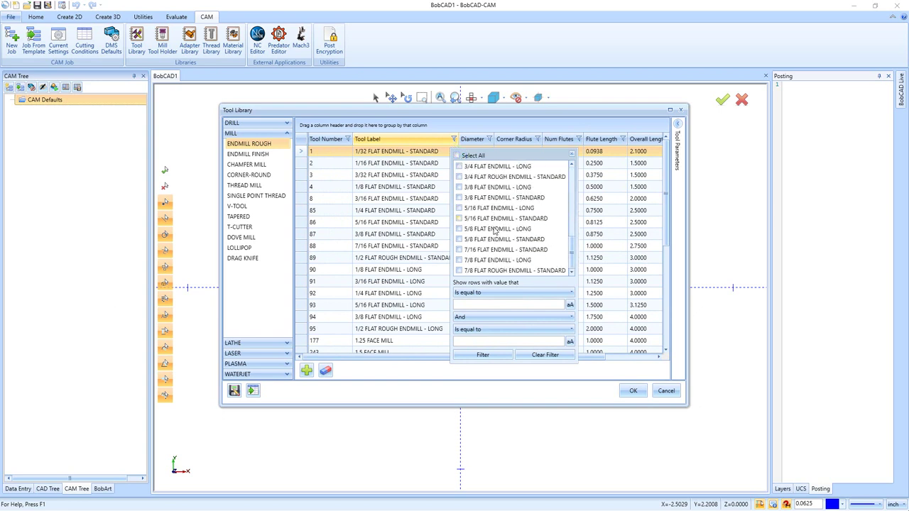
{"action": "scroll", "coordinate": [495, 233], "scroll_direction": "up", "scroll_amount": 10}
{"action": "scroll", "coordinate": [480, 211], "scroll_direction": "down", "scroll_amount": 3}
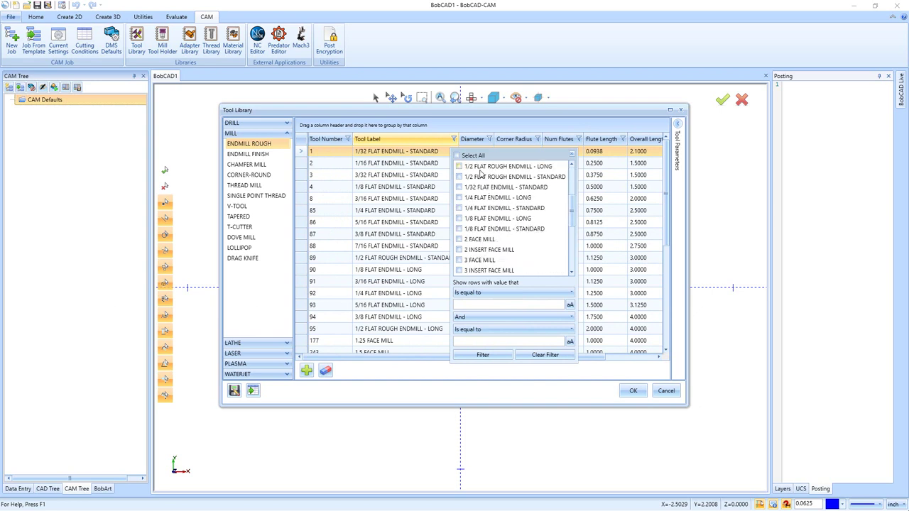
{"action": "left_click", "coordinate": [482, 177]}
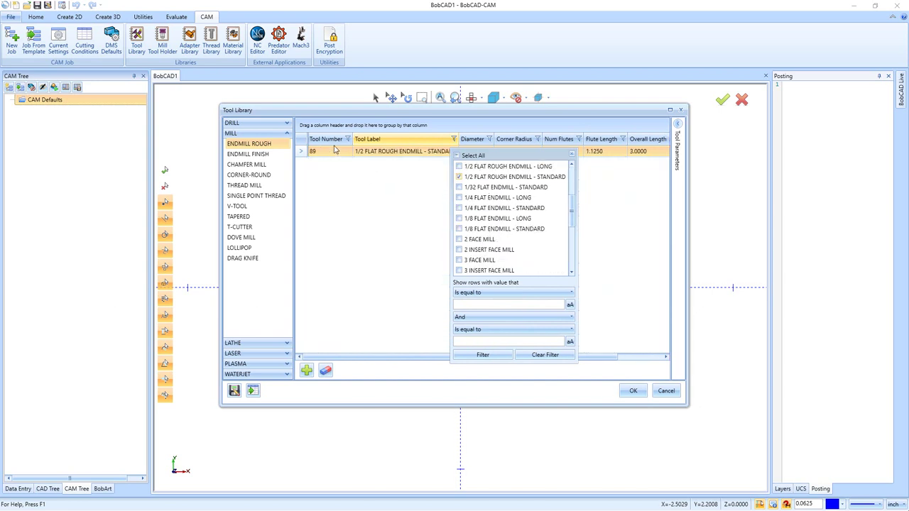
{"action": "left_click", "coordinate": [458, 177]}
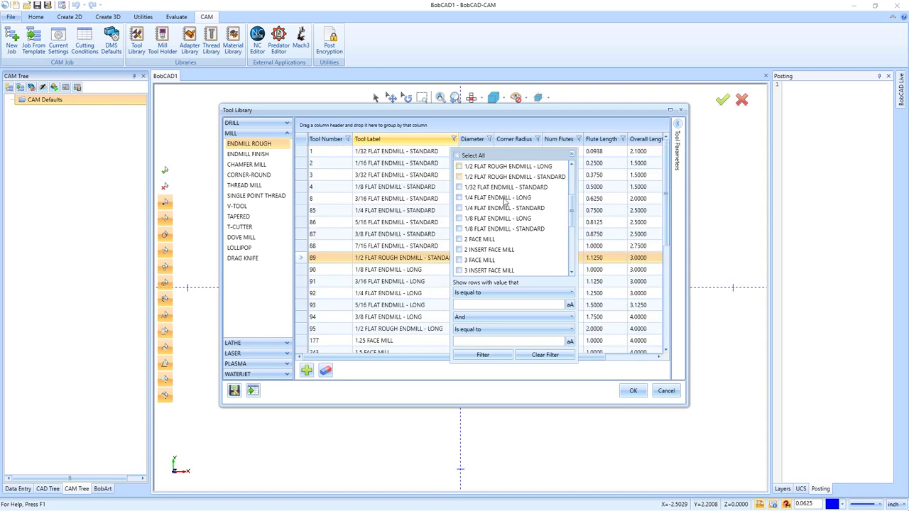
{"action": "left_click", "coordinate": [494, 293]}
{"action": "left_click", "coordinate": [494, 293]}
Set the Tool Label condition to Contains and change the filter value from 'flat' to 'ball'
{"action": "left_click", "coordinate": [490, 293]}
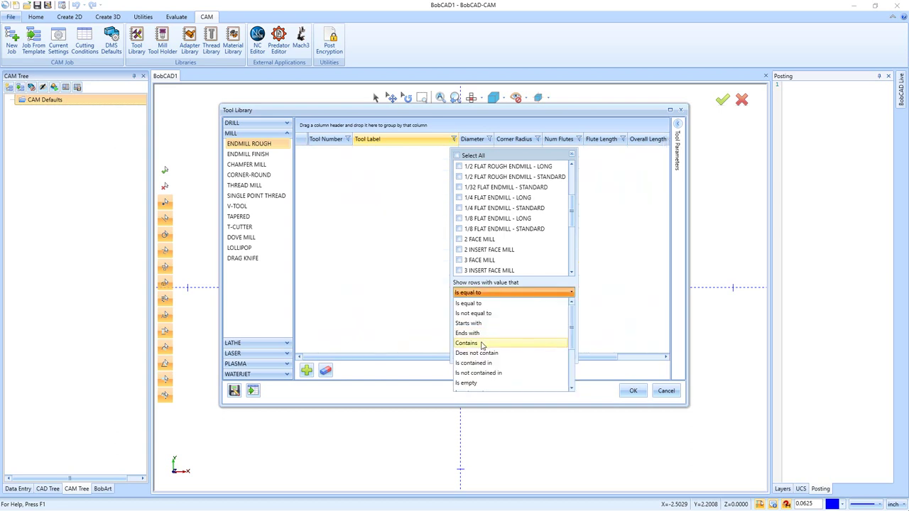
{"action": "left_click", "coordinate": [481, 345]}
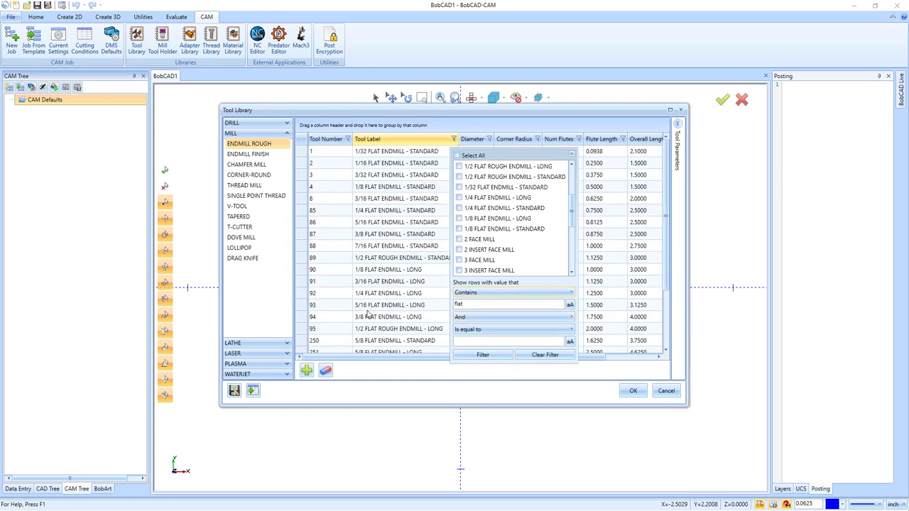
{"action": "left_click_drag", "start_coordinate": [473, 305], "coordinate": [449, 313]}
{"action": "type", "text": "ball"}
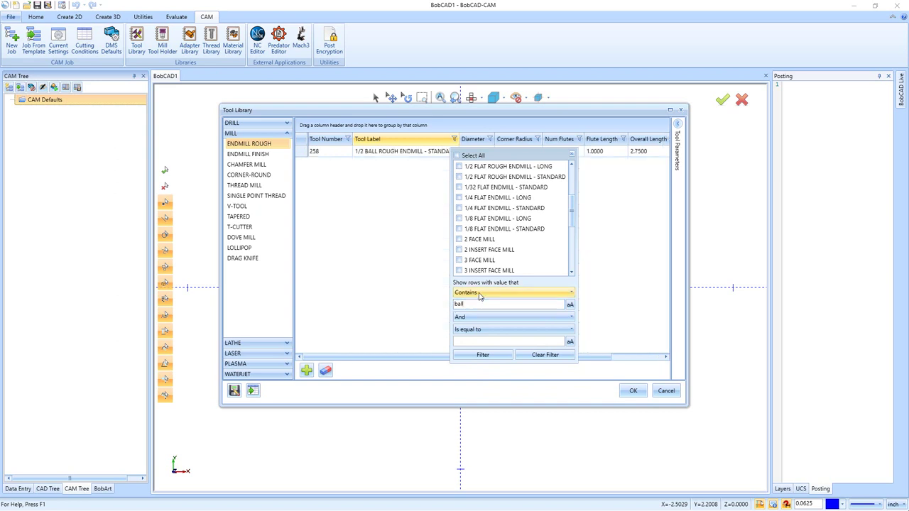
{"action": "left_click", "coordinate": [479, 297]}
{"action": "left_click", "coordinate": [479, 297]}
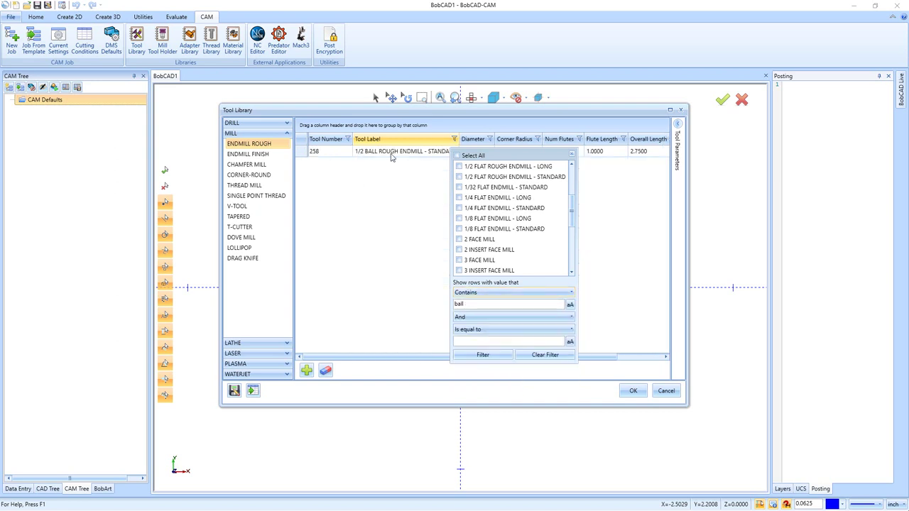
{"action": "left_click", "coordinate": [480, 330]}
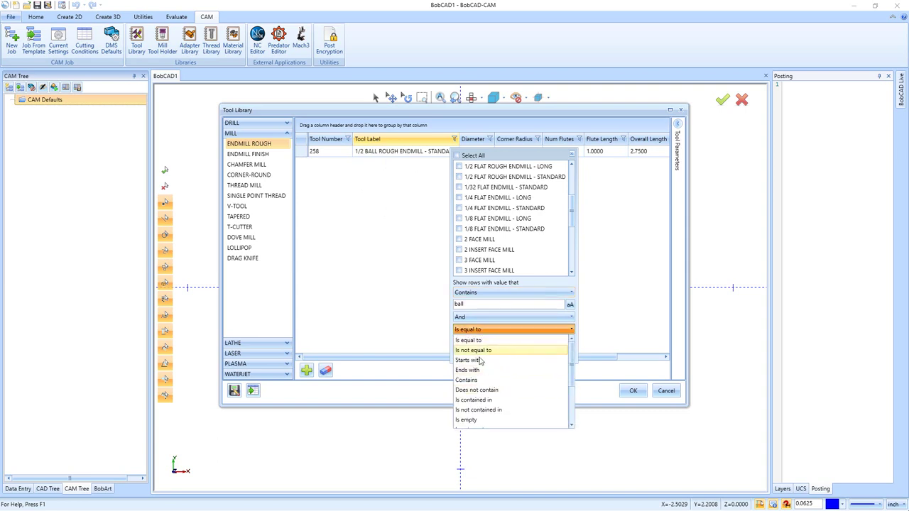
{"action": "left_click", "coordinate": [475, 331]}
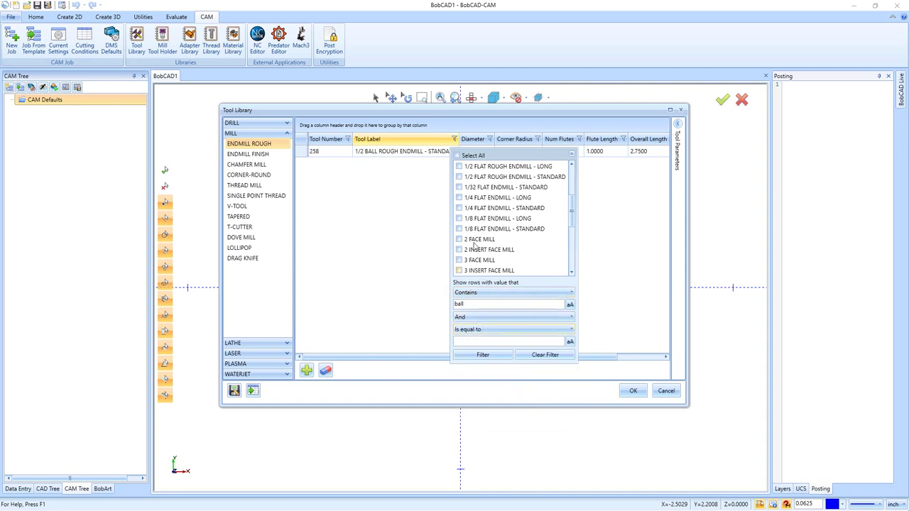
Look at the Diameter filter, then clear the Tool Label filter to list all tools
{"action": "left_click", "coordinate": [420, 178]}
{"action": "left_click", "coordinate": [489, 138]}
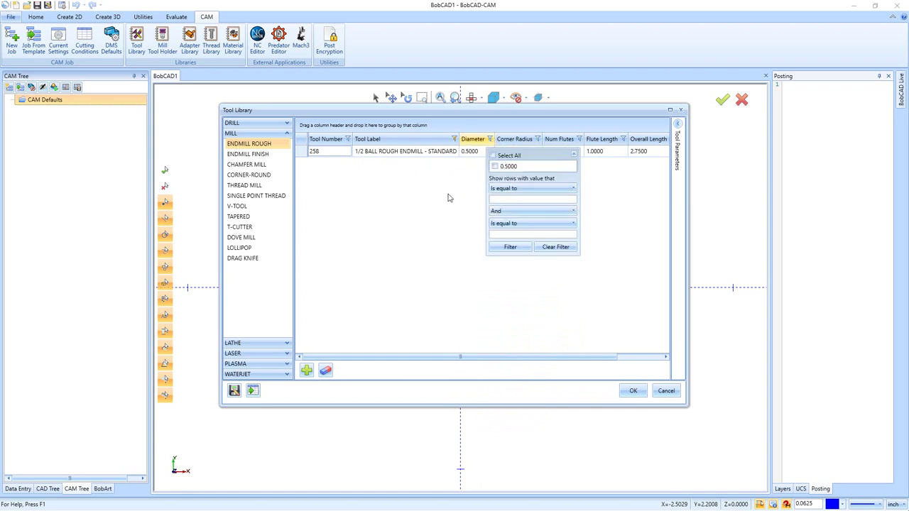
{"action": "left_click", "coordinate": [591, 219]}
{"action": "left_click", "coordinate": [454, 139]}
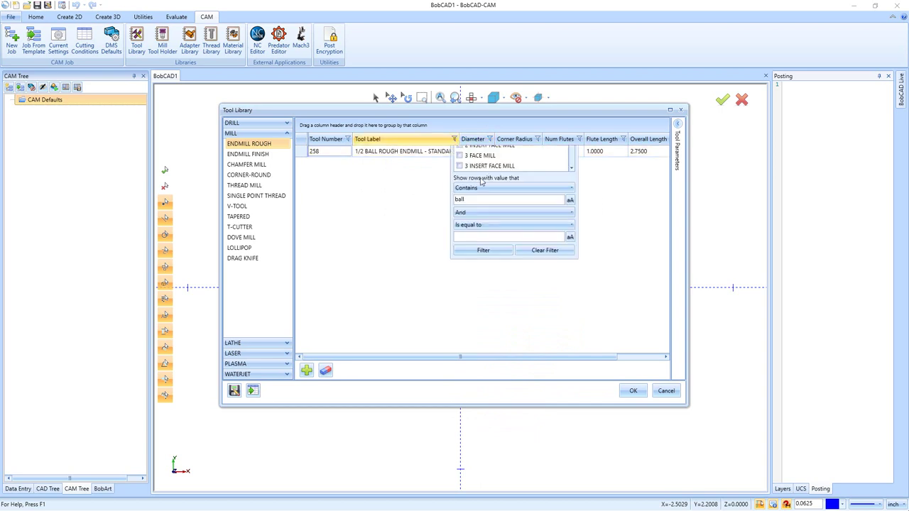
{"action": "left_click", "coordinate": [544, 354]}
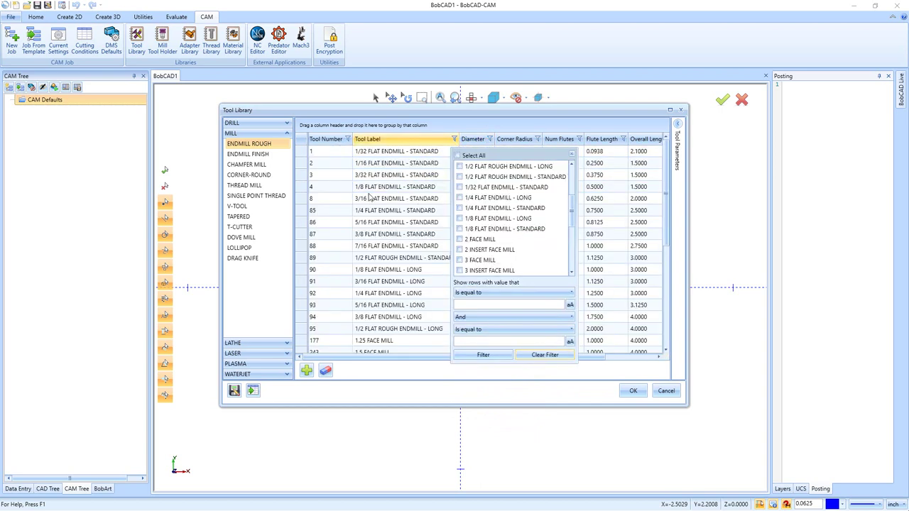
Sort the tools by Tool Label both ways, then by ascending Diameter, and select 1/2 FLAT ROUGH ENDMILL - LONG
{"action": "left_click", "coordinate": [384, 141]}
{"action": "left_click", "coordinate": [384, 140]}
{"action": "left_click", "coordinate": [381, 141]}
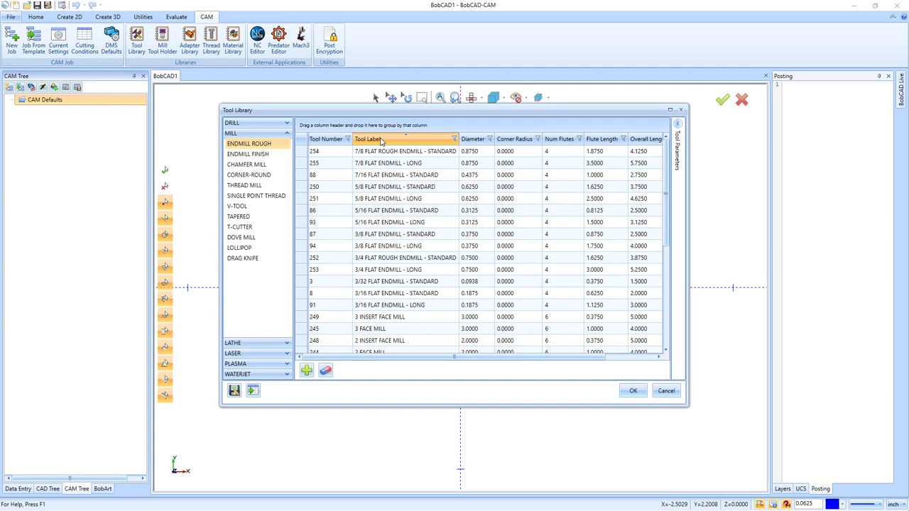
{"action": "left_click", "coordinate": [382, 141]}
{"action": "left_click", "coordinate": [384, 140]}
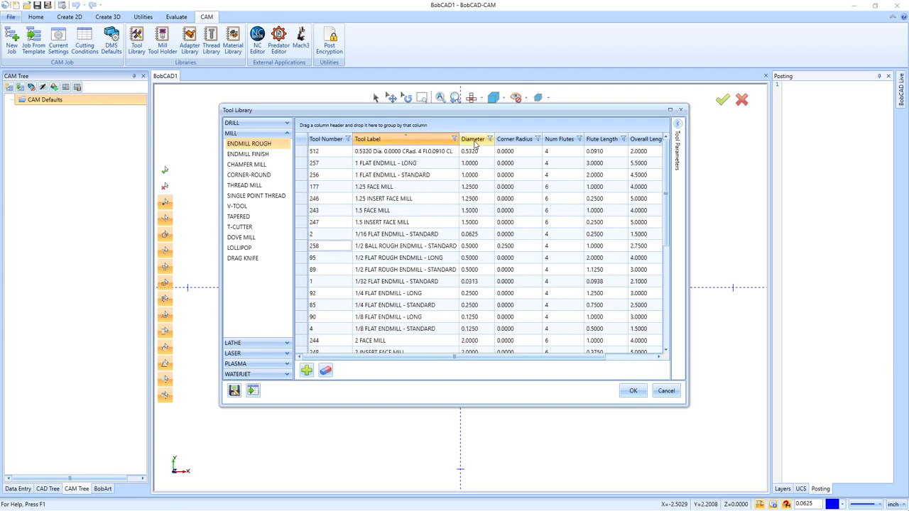
{"action": "left_click", "coordinate": [474, 142]}
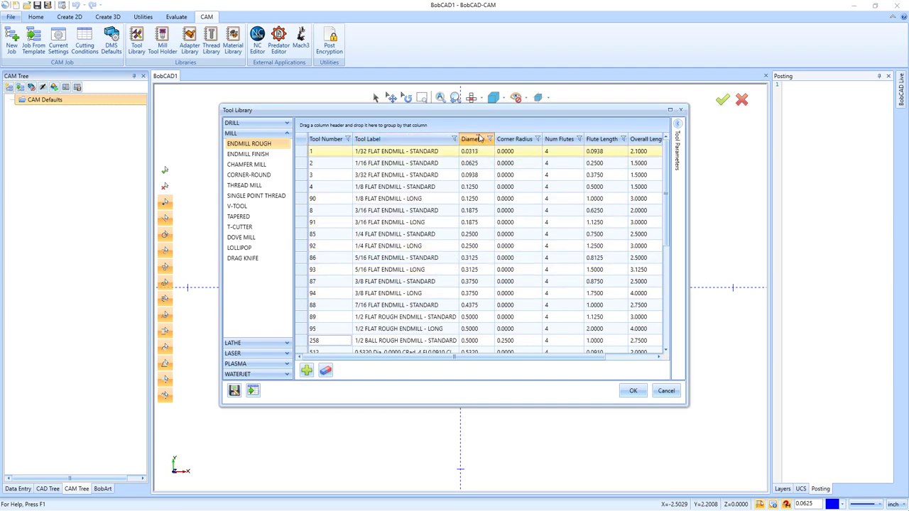
{"action": "left_click", "coordinate": [473, 328]}
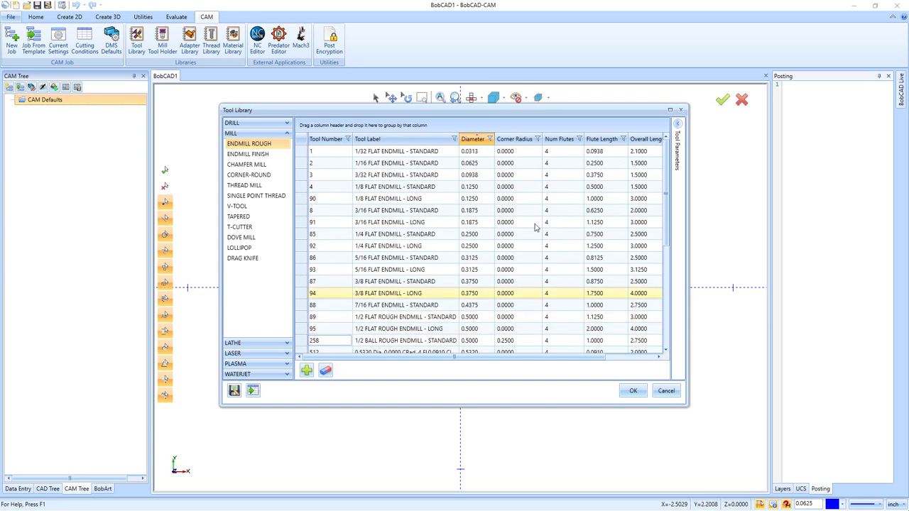
Show the tool parameters panel and inspect several flat endmills, including tools 86, 91 and 94
{"action": "left_click", "coordinate": [677, 125]}
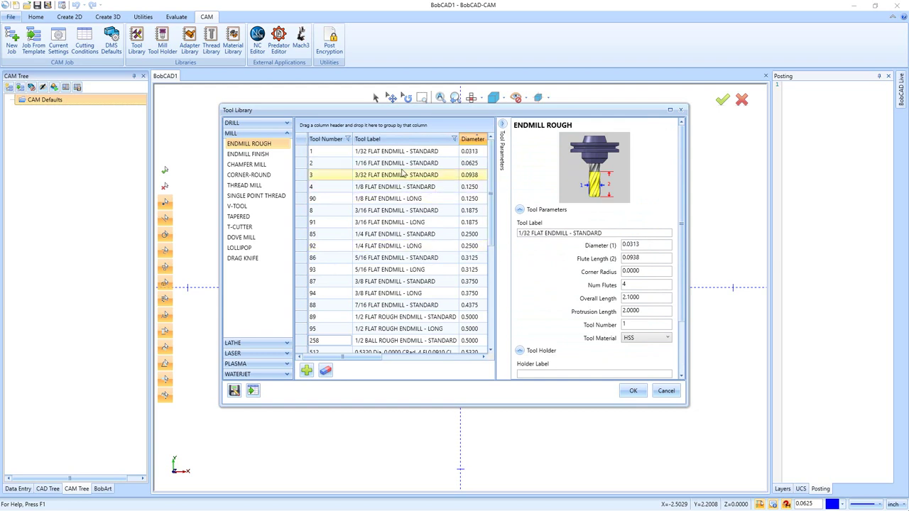
{"action": "left_click", "coordinate": [330, 199]}
{"action": "left_click", "coordinate": [387, 257]}
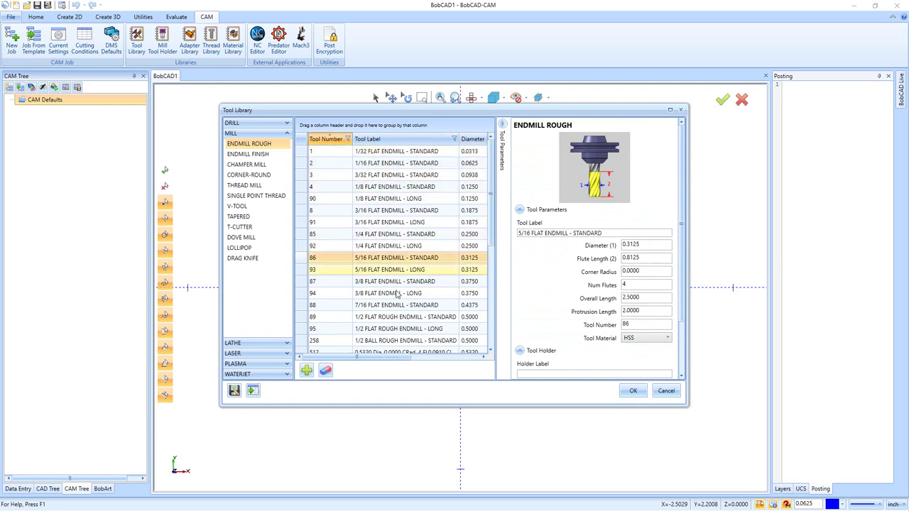
{"action": "left_click", "coordinate": [391, 293]}
{"action": "left_click", "coordinate": [400, 222]}
{"action": "left_click", "coordinate": [401, 271]}
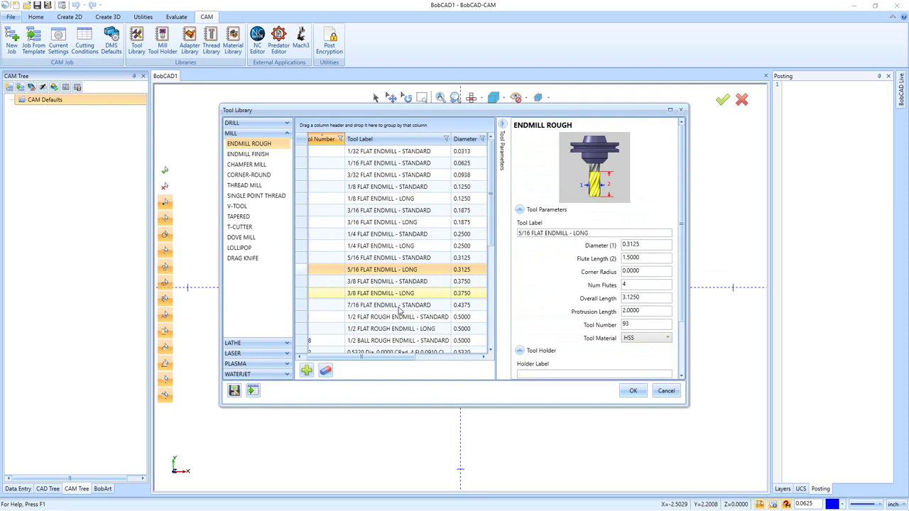
Change the 7/16 FLAT ENDMILL - STANDARD tool material from HSS to Carbide
{"action": "left_click", "coordinate": [397, 304]}
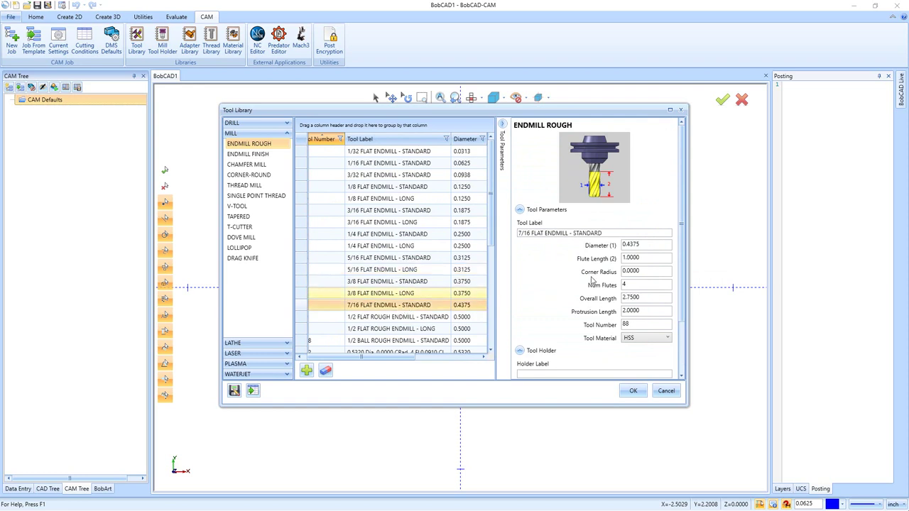
{"action": "left_click", "coordinate": [643, 339]}
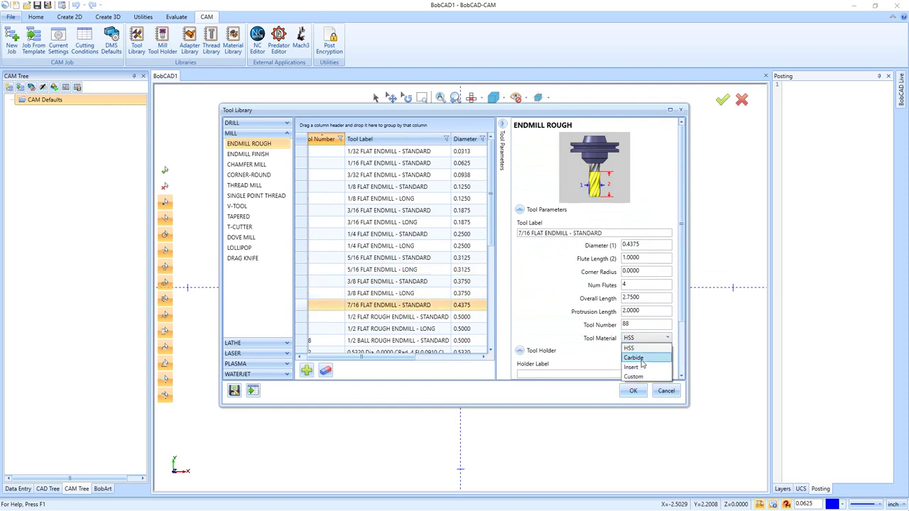
{"action": "left_click", "coordinate": [642, 358]}
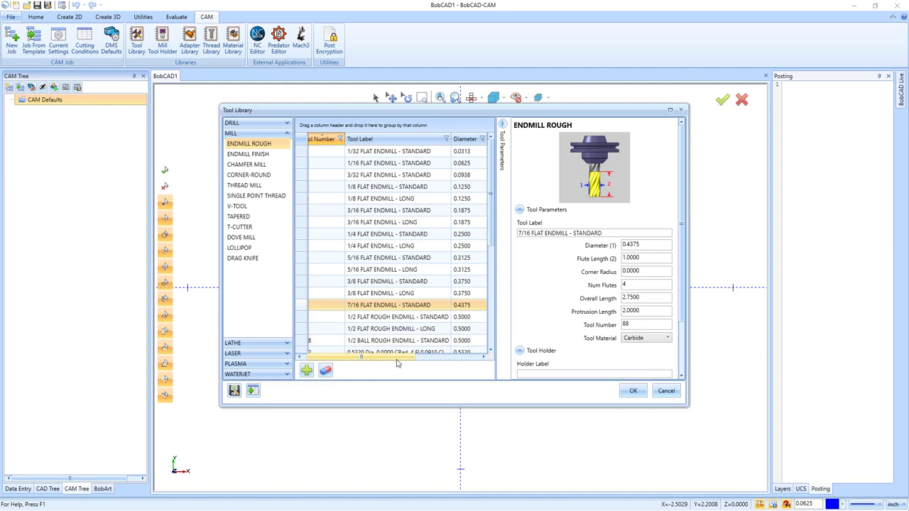
Scroll the grid to the Tool Material column and confirm tool 88 shows CARBIDE
{"action": "left_click_drag", "start_coordinate": [397, 358], "coordinate": [528, 361]}
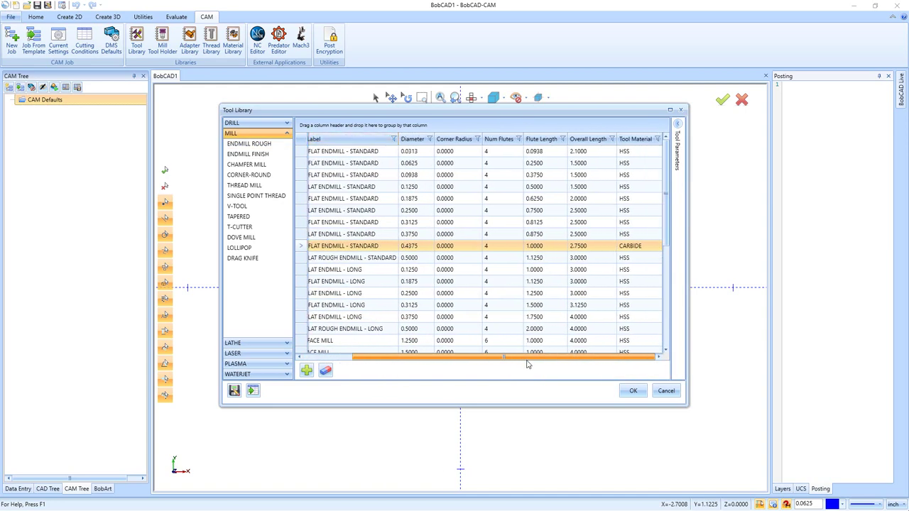
{"action": "left_click", "coordinate": [638, 247]}
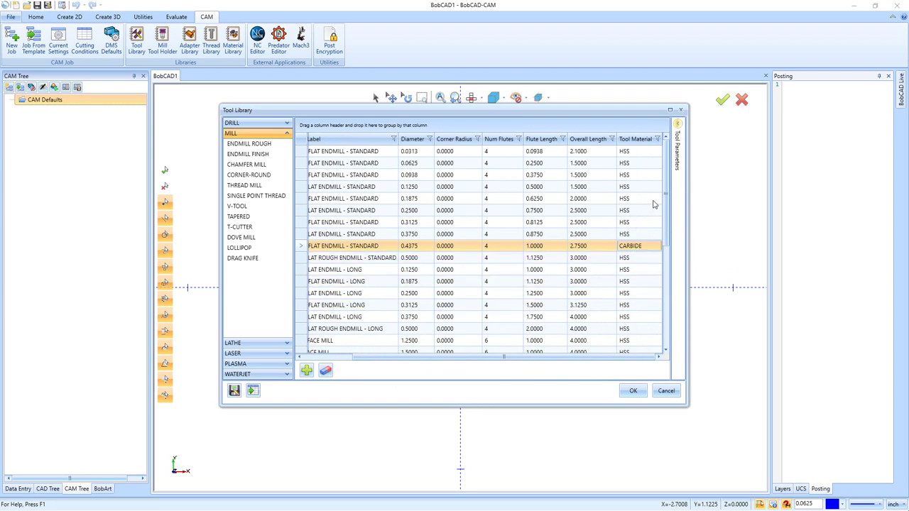
{"action": "scroll", "coordinate": [637, 319], "scroll_direction": "down", "scroll_amount": 6}
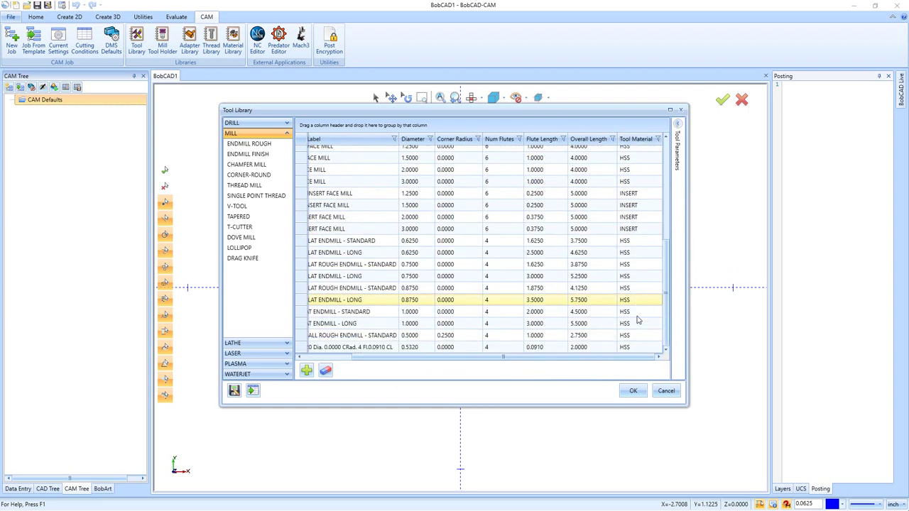
{"action": "scroll", "coordinate": [542, 365], "scroll_direction": "left", "scroll_amount": 3}
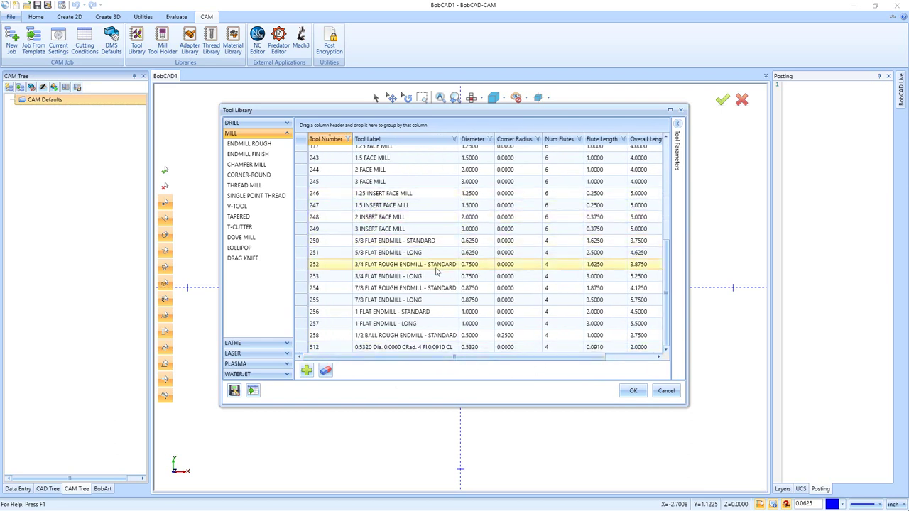
{"action": "scroll", "coordinate": [397, 227], "scroll_direction": "up", "scroll_amount": 6}
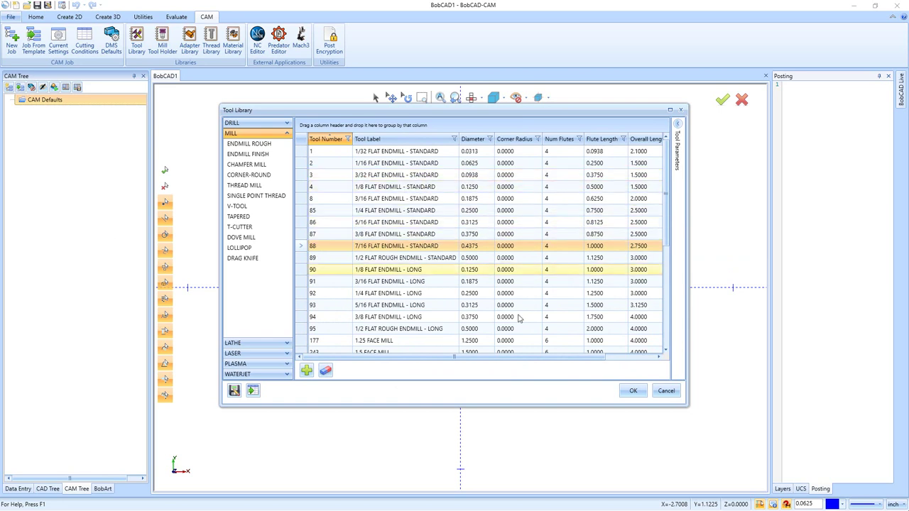
{"action": "scroll", "coordinate": [525, 361], "scroll_direction": "right", "scroll_amount": 3}
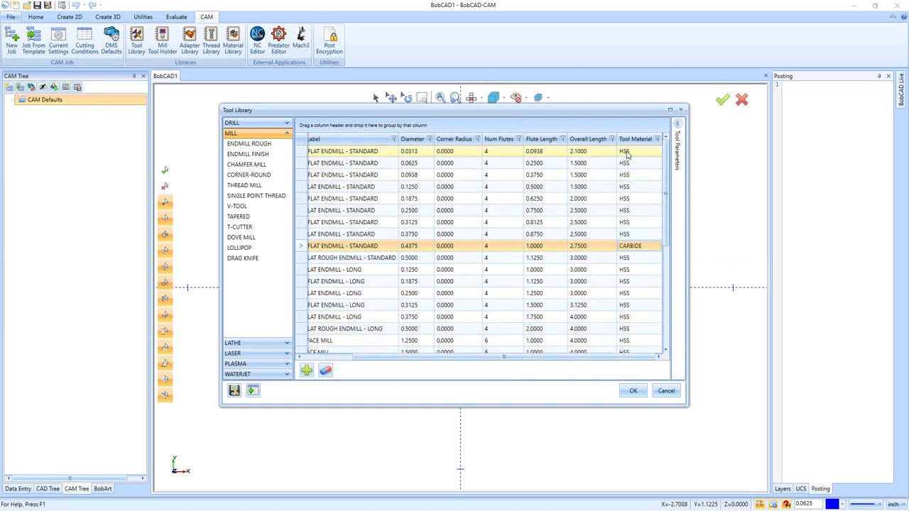
Change the 1/32 and 1/16 flat endmills, tools 1 and 2, to Carbide
{"action": "left_click", "coordinate": [626, 153]}
{"action": "left_click", "coordinate": [632, 338]}
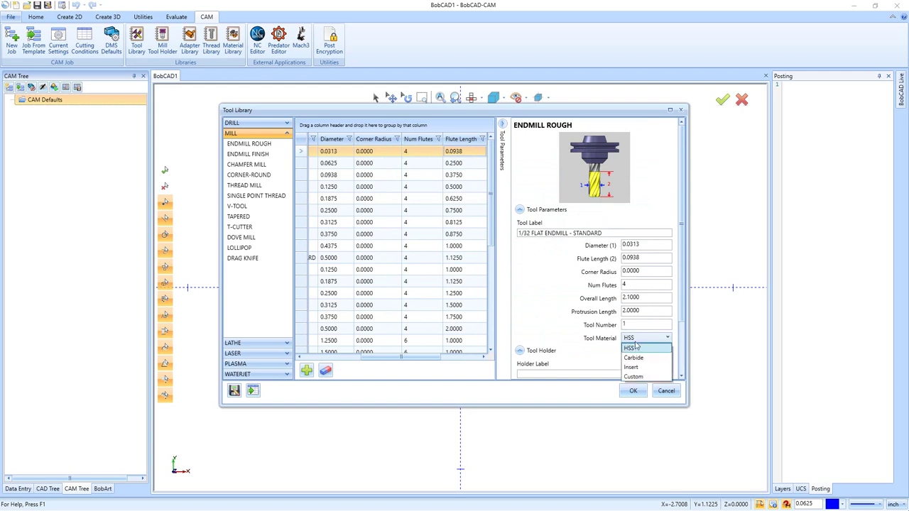
{"action": "left_click", "coordinate": [637, 357]}
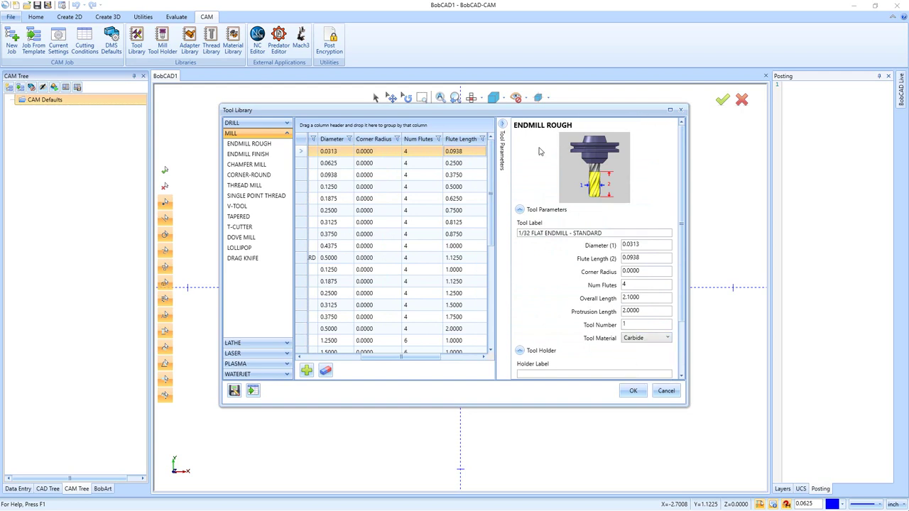
{"action": "left_click", "coordinate": [502, 132]}
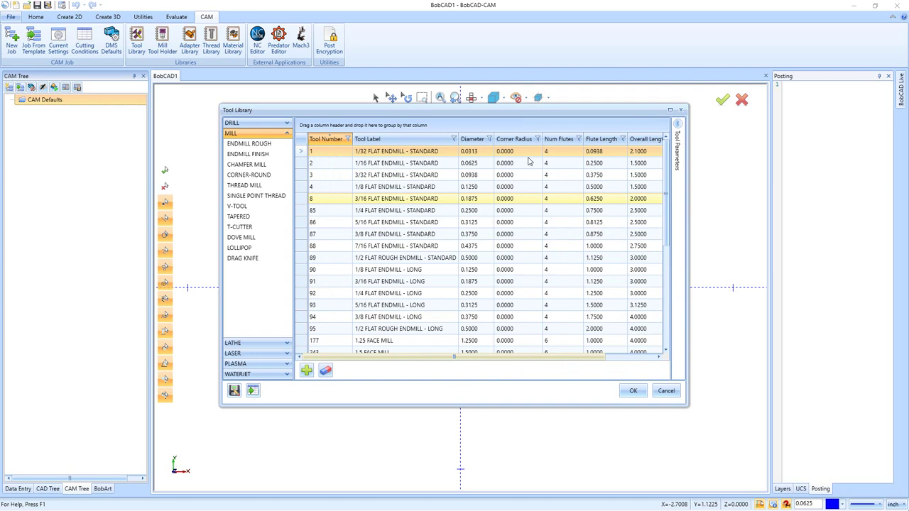
{"action": "left_click", "coordinate": [428, 164]}
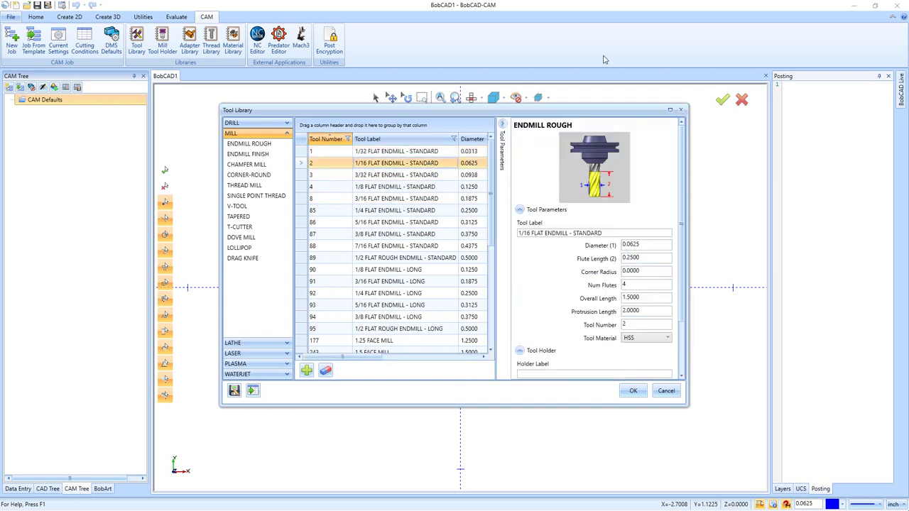
{"action": "left_click", "coordinate": [641, 338]}
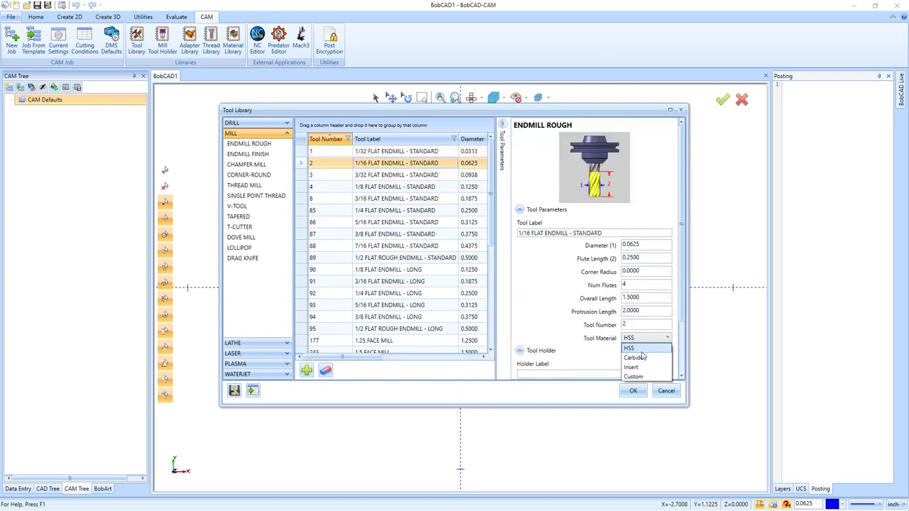
{"action": "left_click", "coordinate": [642, 358]}
{"action": "left_click", "coordinate": [502, 124]}
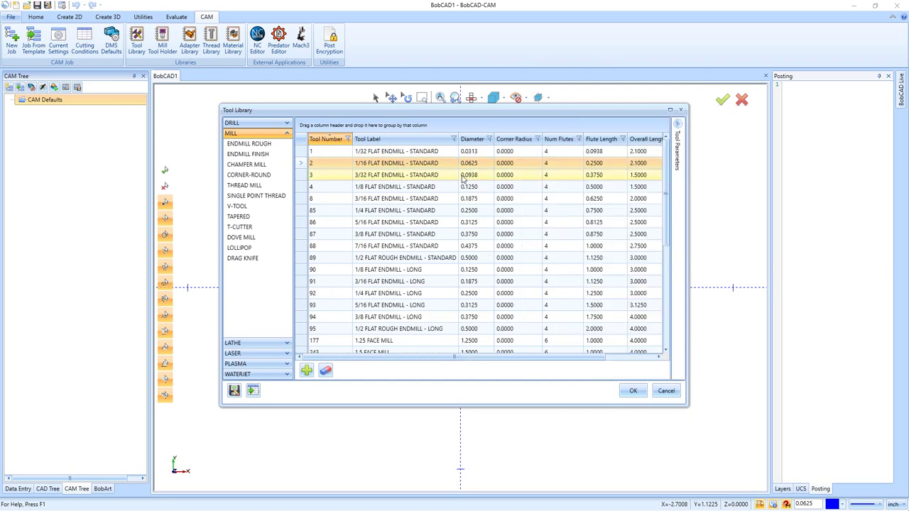
Add two new 0.5-diameter mill tools, 290 and 292, then select tool 259
{"action": "left_click_drag", "start_coordinate": [494, 357], "coordinate": [545, 357]}
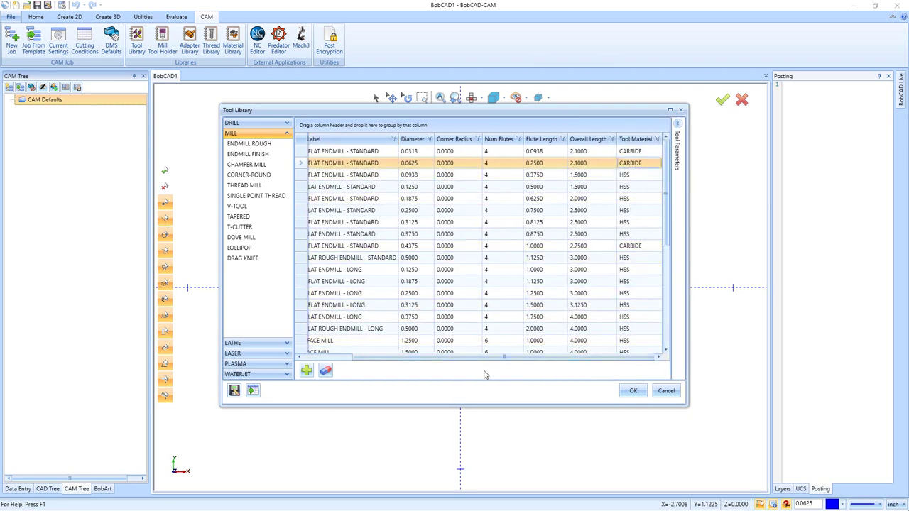
{"action": "left_click_drag", "start_coordinate": [486, 360], "coordinate": [430, 357]}
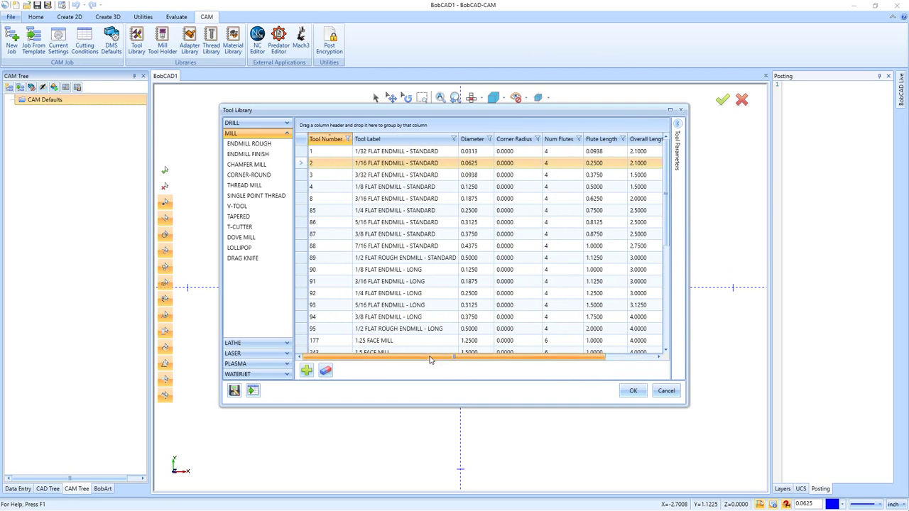
{"action": "left_click", "coordinate": [306, 371]}
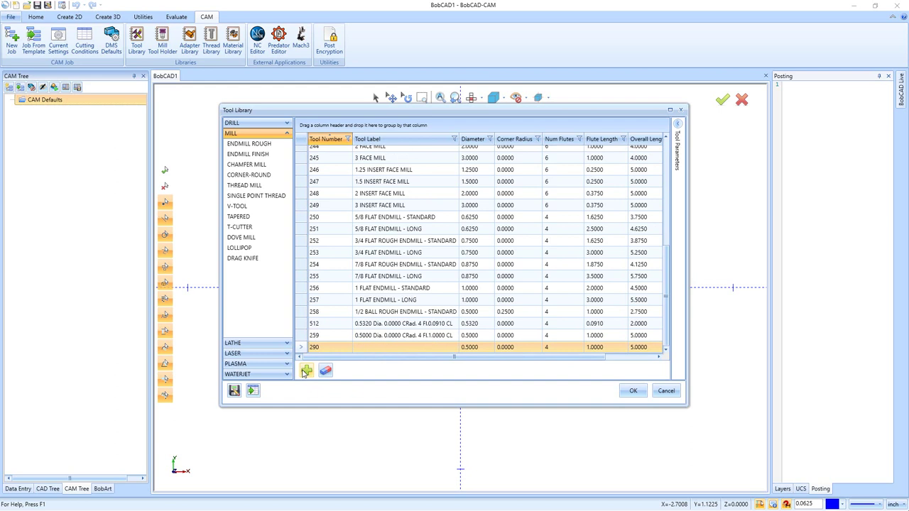
{"action": "left_click", "coordinate": [306, 372]}
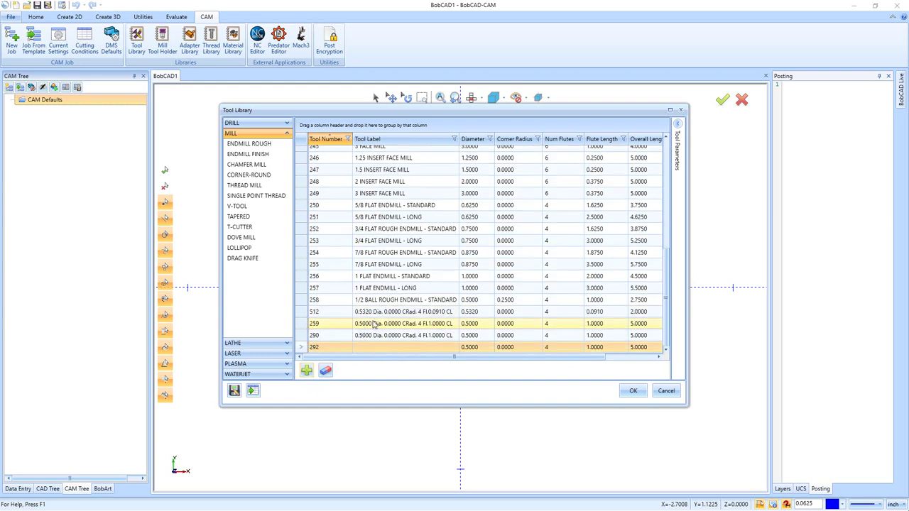
{"action": "left_click", "coordinate": [370, 324]}
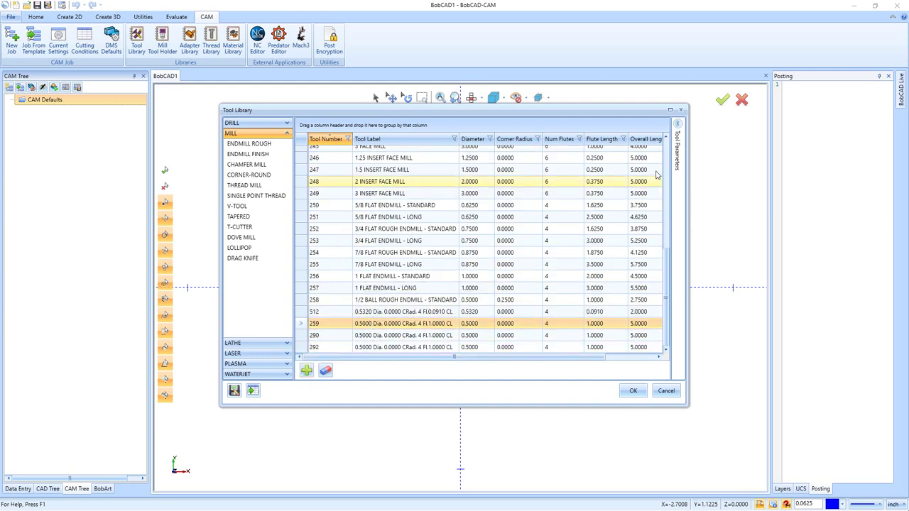
Review tool 259's label, diameter and flute fields, then set its material to Carbide
{"action": "left_click", "coordinate": [677, 125]}
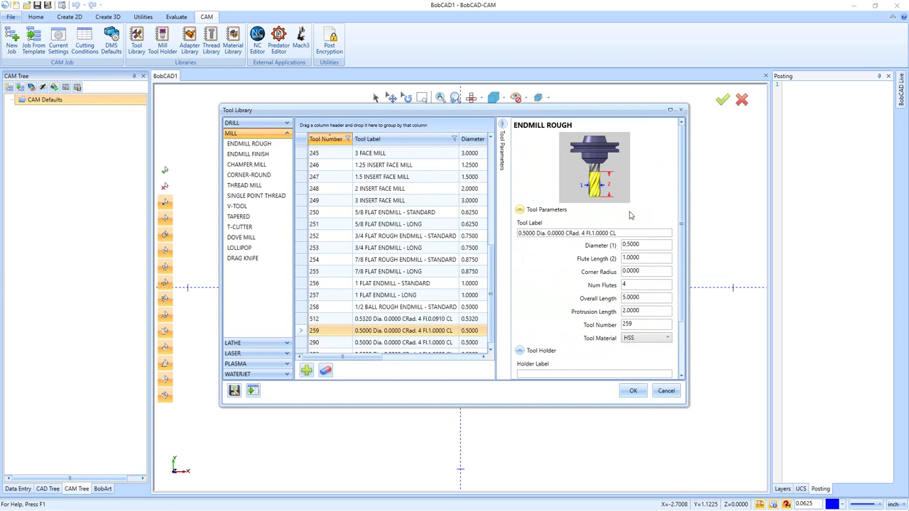
{"action": "left_click_drag", "start_coordinate": [632, 235], "coordinate": [510, 235]}
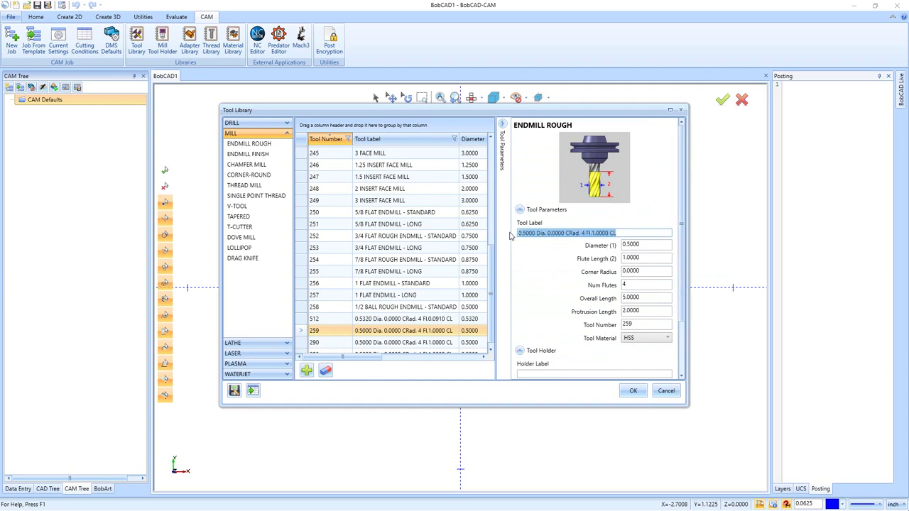
{"action": "key", "text": "Tab"}
{"action": "key", "text": "Tab"}
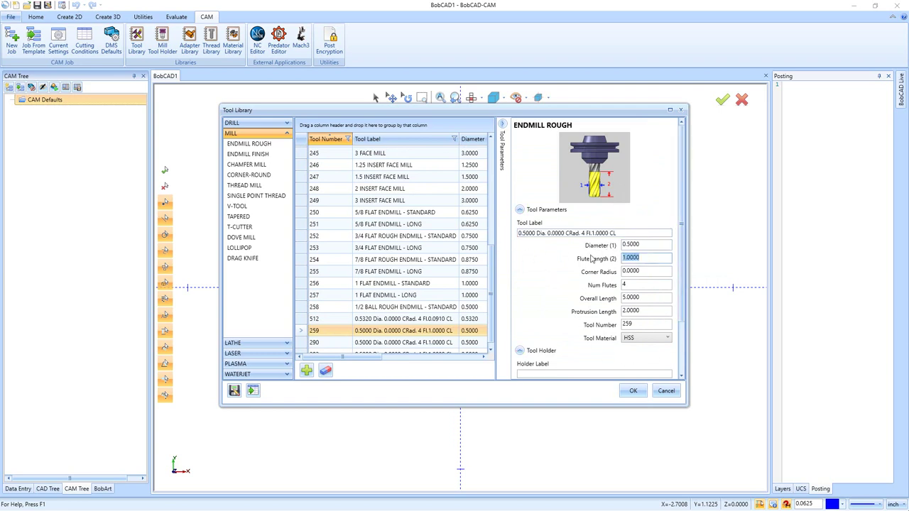
{"action": "key", "text": "Tab"}
{"action": "key", "text": "Tab"}
{"action": "key", "text": "Tab"}
{"action": "key", "text": "Tab"}
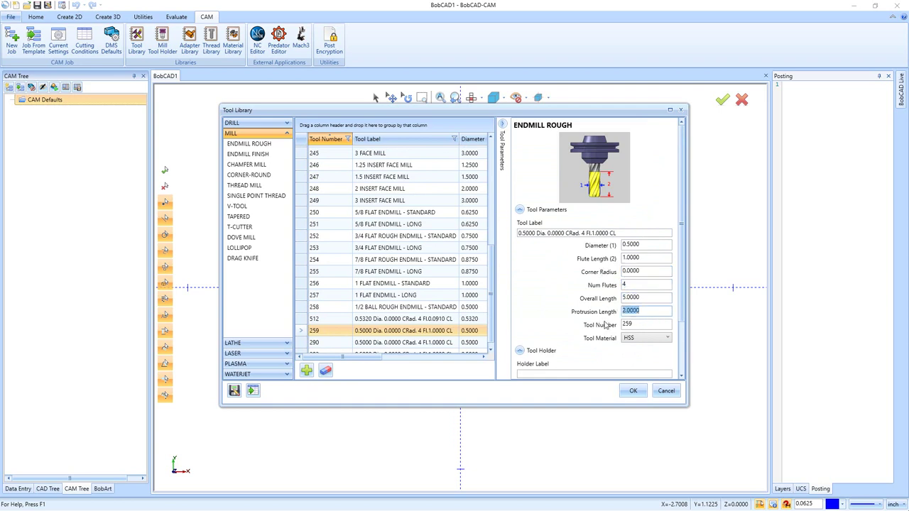
{"action": "key", "text": "Tab"}
{"action": "scroll", "coordinate": [597, 323], "scroll_direction": "down", "scroll_amount": 2}
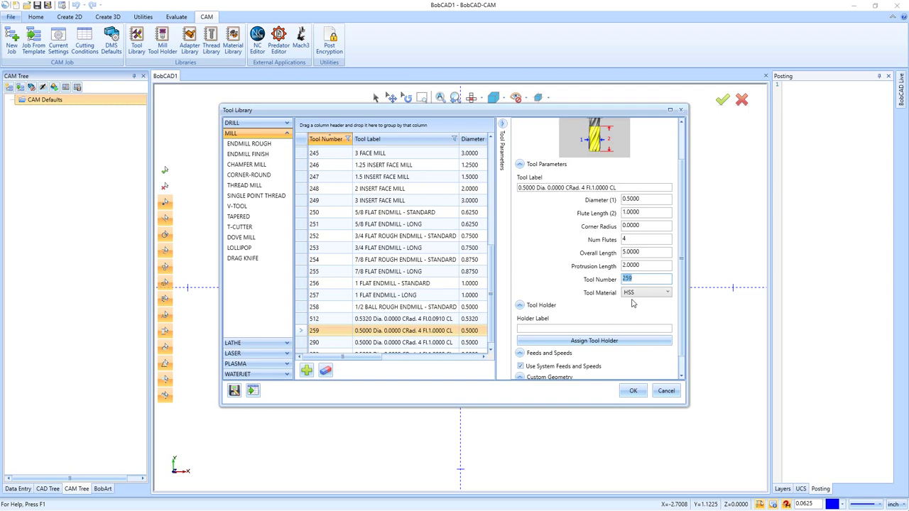
{"action": "left_click", "coordinate": [643, 292]}
{"action": "left_click", "coordinate": [633, 306]}
{"action": "scroll", "coordinate": [565, 300], "scroll_direction": "down", "scroll_amount": 1}
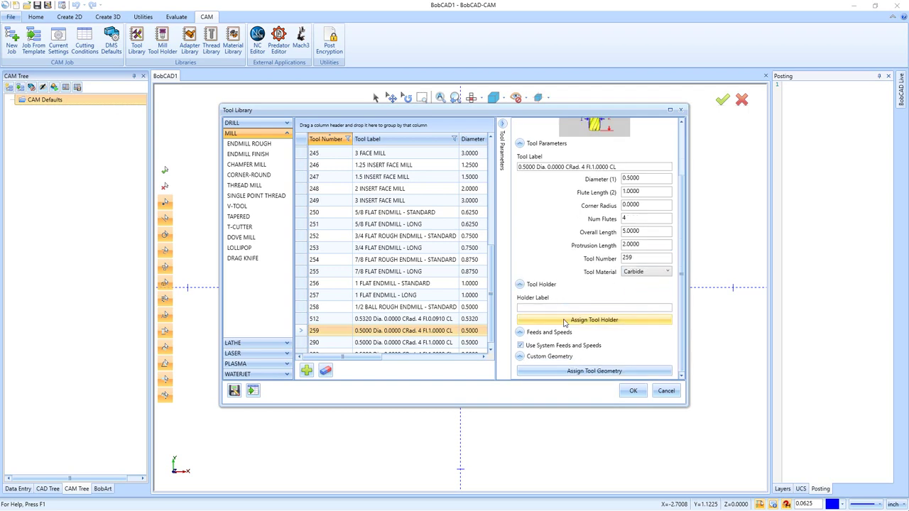
Compare the CAT 40, CAT 50 and BT 40 holders, then assign 0.5 inch I.D. Arbor CAT 40 to tool 259
{"action": "left_click", "coordinate": [565, 321]}
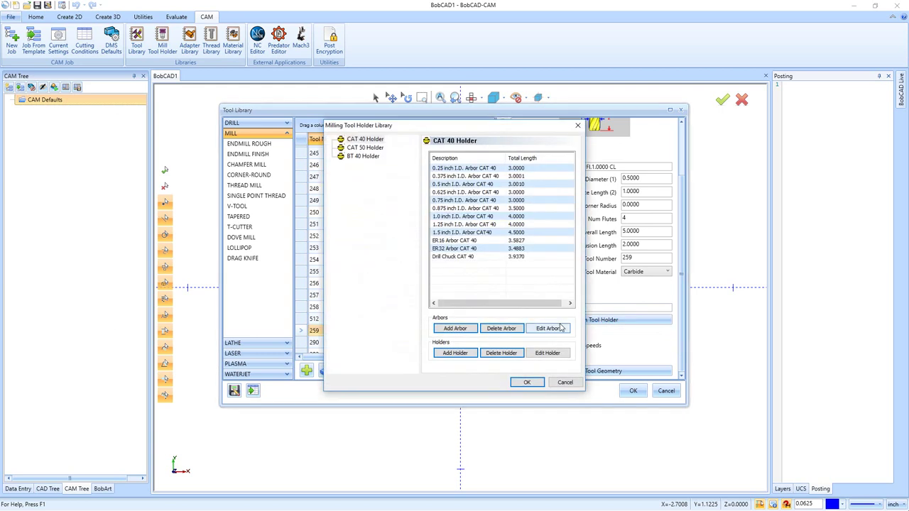
{"action": "left_click", "coordinate": [365, 139]}
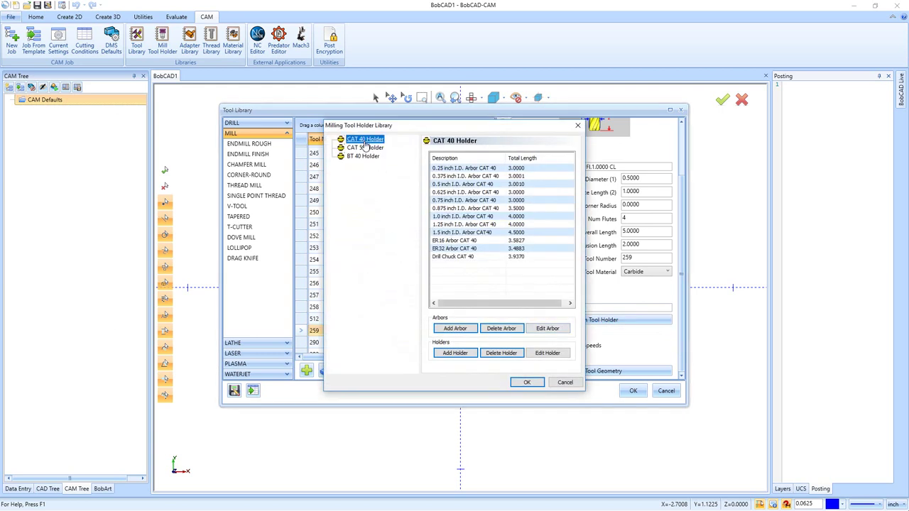
{"action": "left_click", "coordinate": [364, 147]}
{"action": "left_click", "coordinate": [367, 156]}
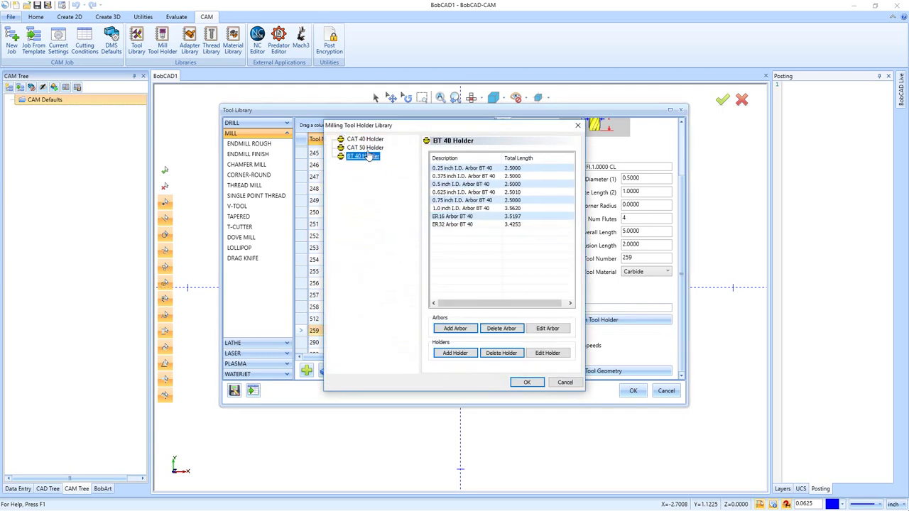
{"action": "left_click", "coordinate": [365, 139]}
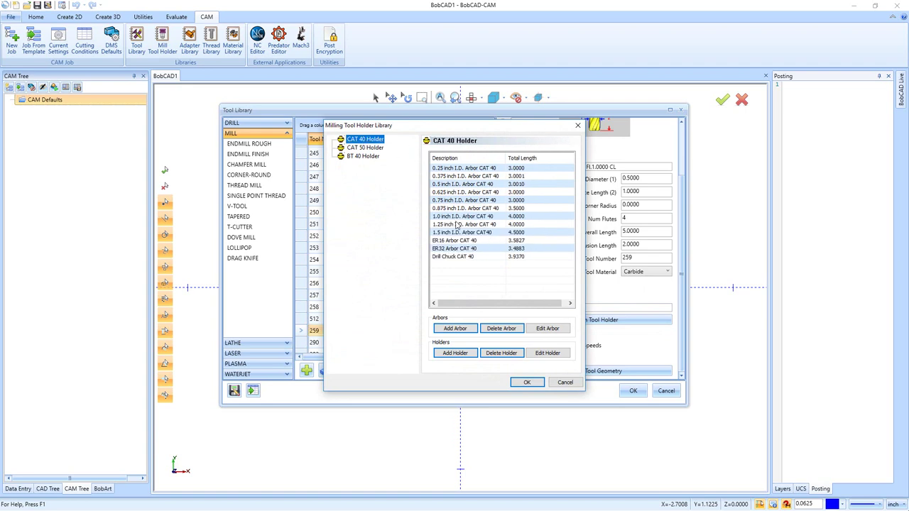
{"action": "left_click", "coordinate": [448, 184]}
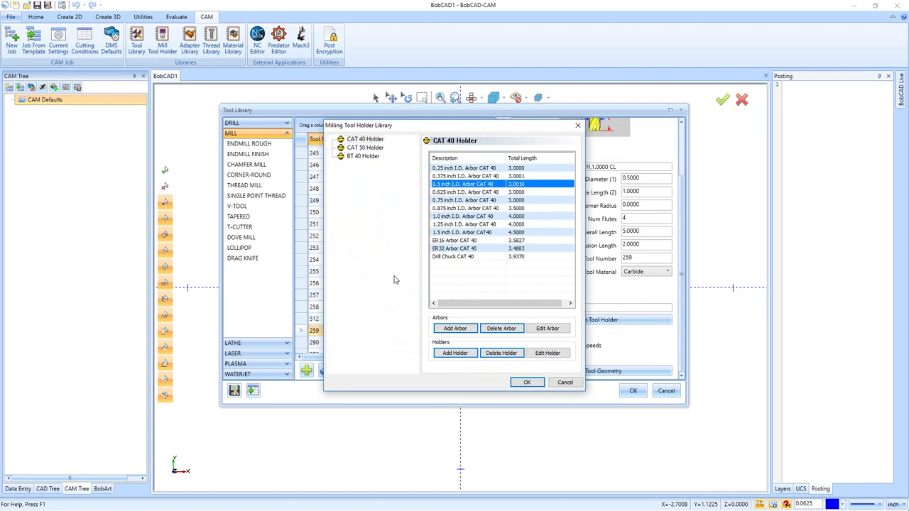
{"action": "left_click", "coordinate": [526, 382]}
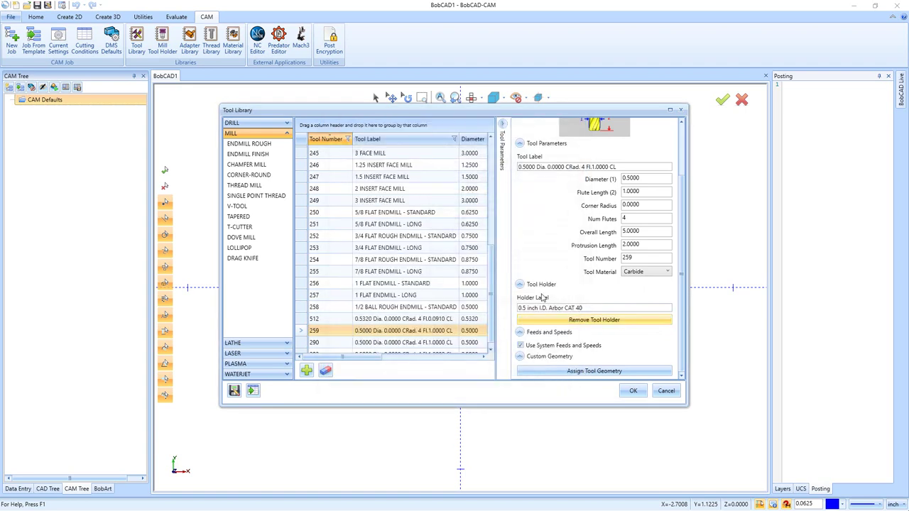
Switch tool 259 to its own feeds and speeds and select its spindle speed value
{"action": "left_click", "coordinate": [521, 345]}
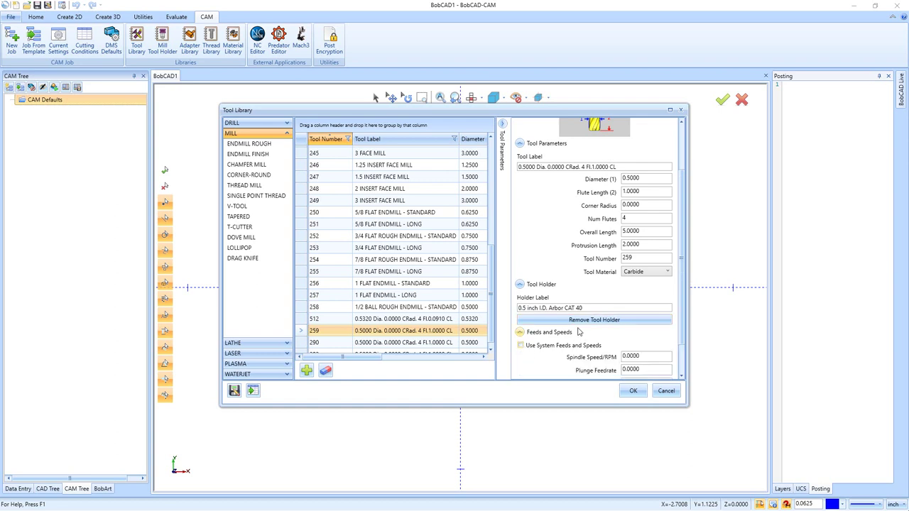
{"action": "scroll", "coordinate": [579, 332], "scroll_direction": "down", "scroll_amount": 1}
{"action": "left_click_drag", "start_coordinate": [644, 320], "coordinate": [605, 351]}
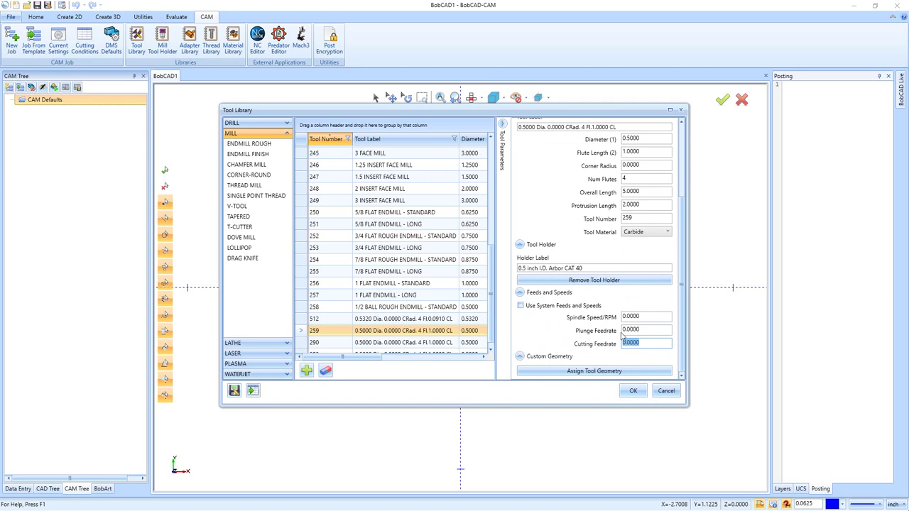
Return tool 259 to system feeds and speeds and collapse the Tool Parameters panel
{"action": "left_click", "coordinate": [520, 305]}
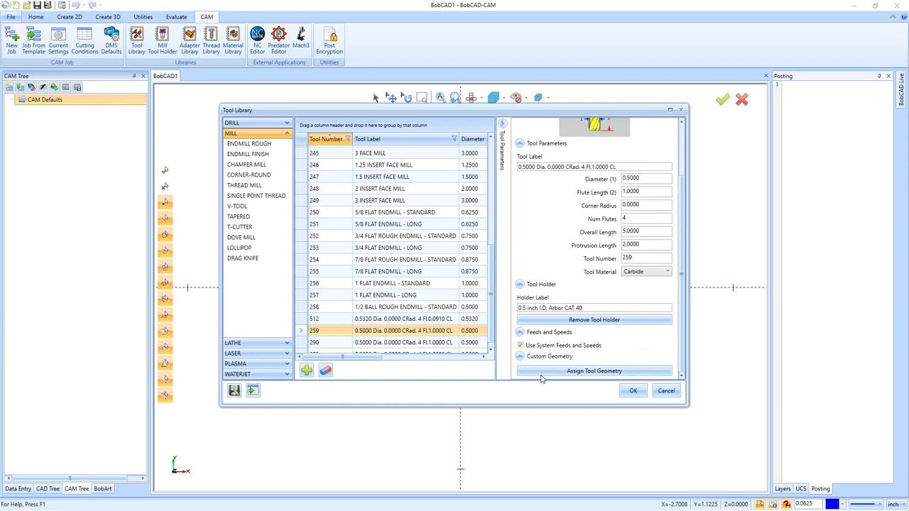
{"action": "scroll", "coordinate": [584, 253], "scroll_direction": "up", "scroll_amount": 2}
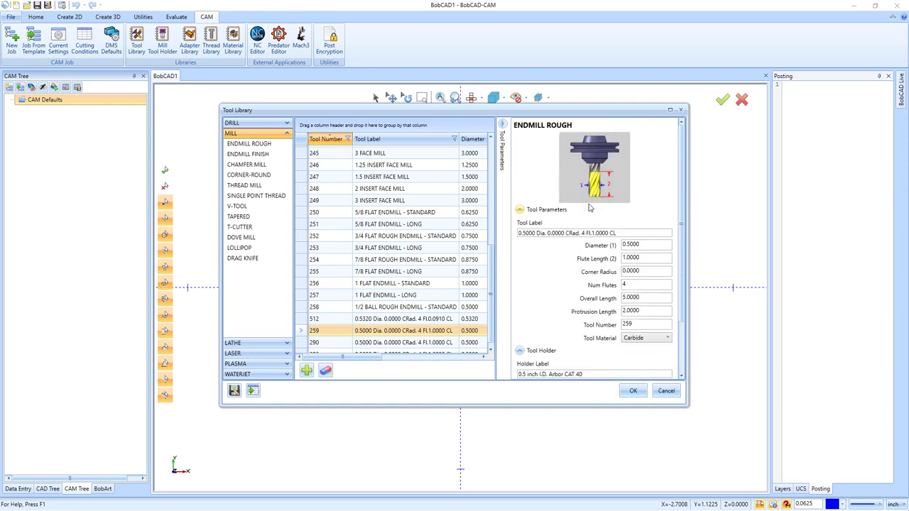
{"action": "scroll", "coordinate": [574, 301], "scroll_direction": "down", "scroll_amount": 2}
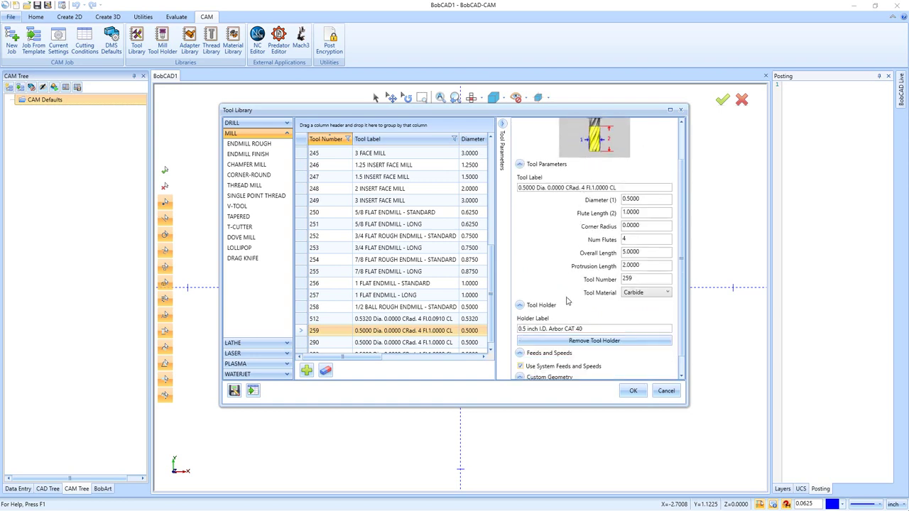
{"action": "left_click", "coordinate": [503, 124]}
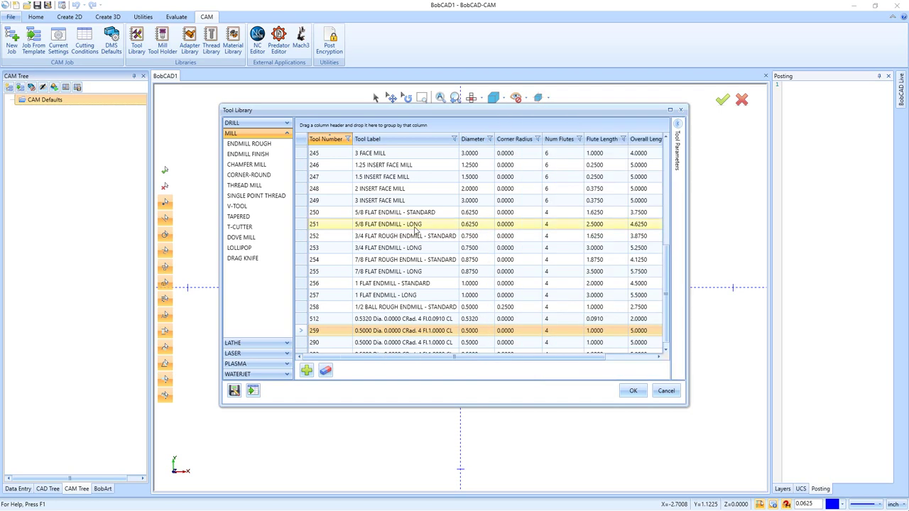
List the V-TOOL mill tools, check tool 284's included angle, then collapse the parameters panel
{"action": "left_click", "coordinate": [239, 206]}
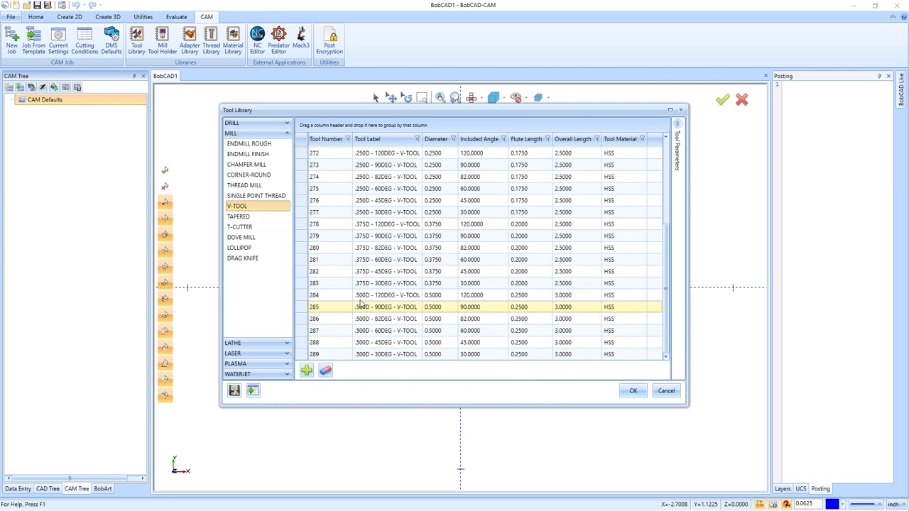
{"action": "left_click", "coordinate": [474, 295]}
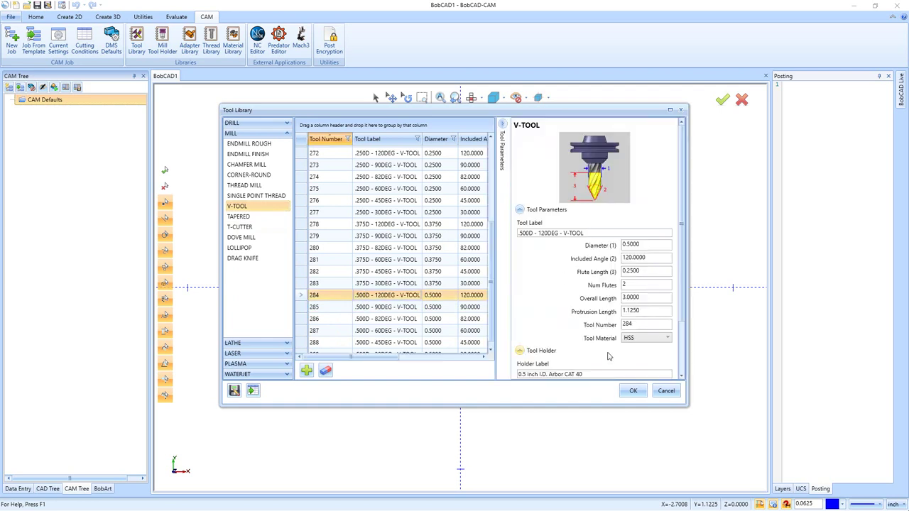
{"action": "left_click_drag", "start_coordinate": [650, 259], "coordinate": [614, 273]}
{"action": "left_click", "coordinate": [502, 124]}
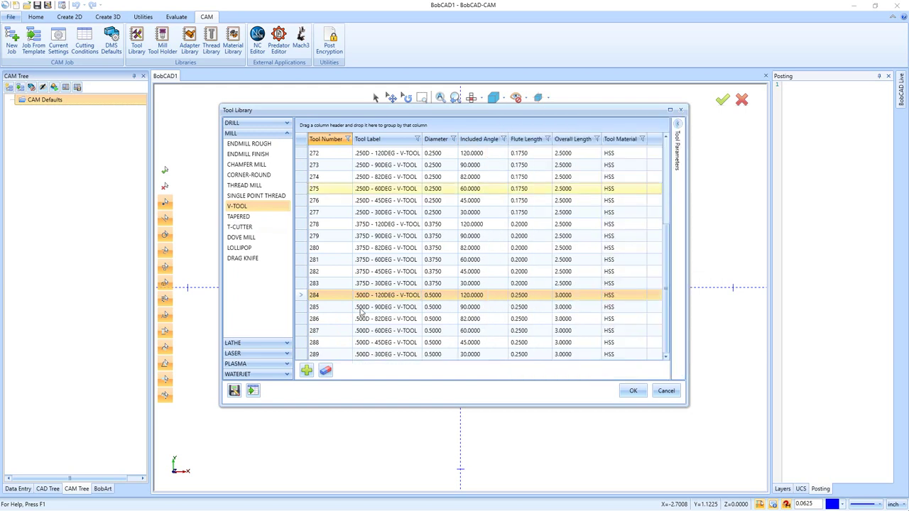
In the ENDMILL ROUGH list, delete tool 292 and confirm with Yes
{"action": "left_click", "coordinate": [240, 145]}
{"action": "scroll", "coordinate": [398, 313], "scroll_direction": "down", "scroll_amount": 5}
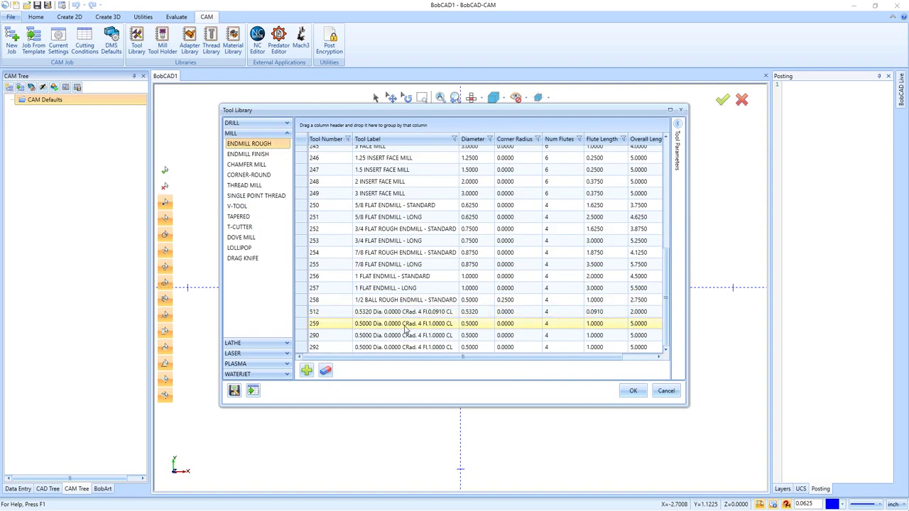
{"action": "left_click", "coordinate": [396, 349]}
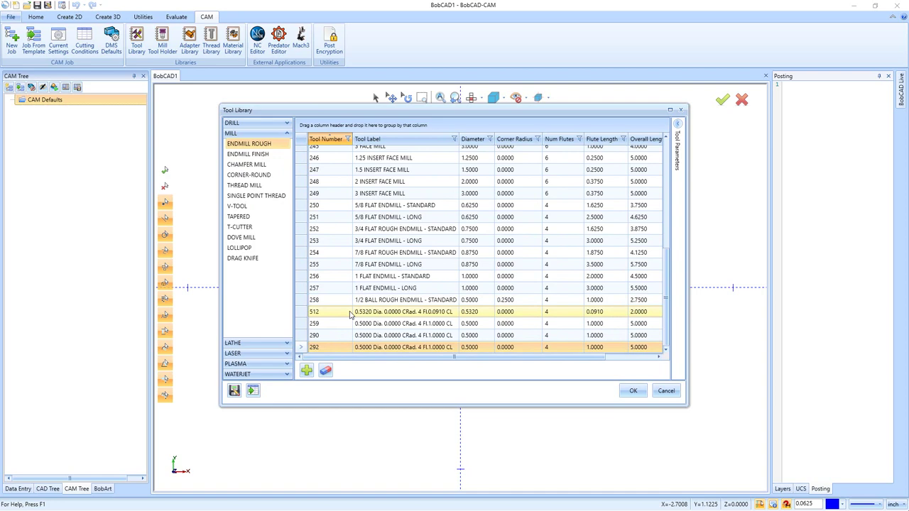
{"action": "left_click", "coordinate": [326, 372]}
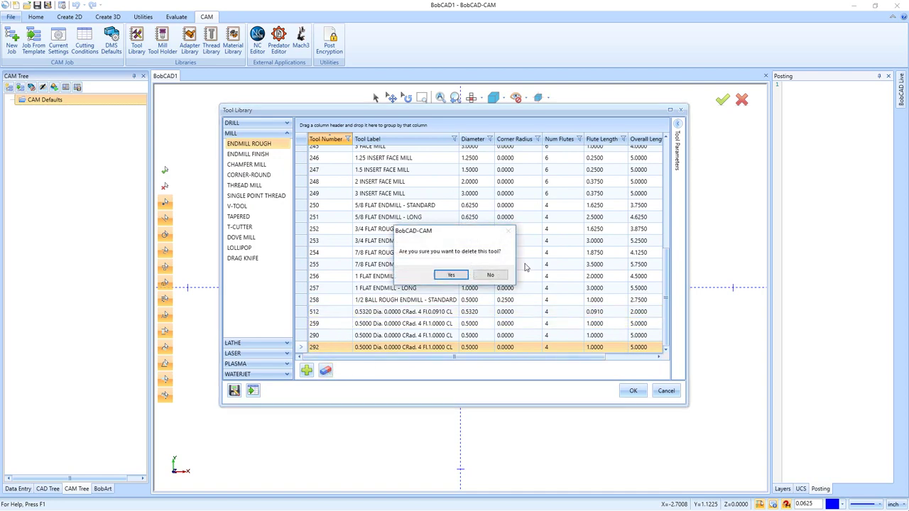
{"action": "left_click", "coordinate": [449, 277]}
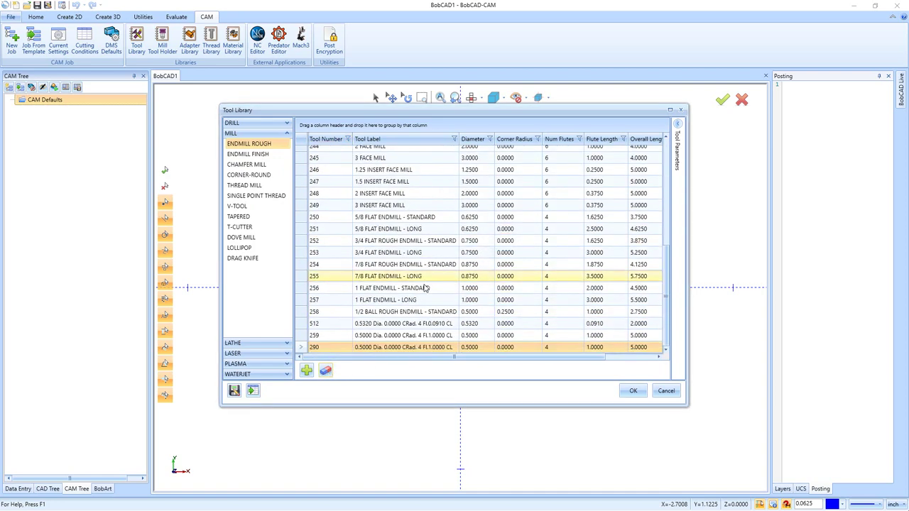
Delete tools 290 and 259, confirming each deletion with Yes
{"action": "left_click", "coordinate": [325, 370]}
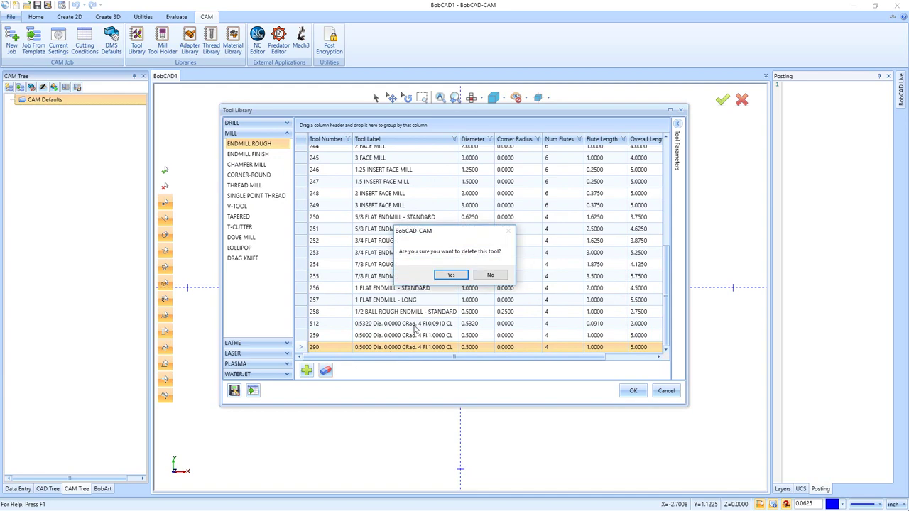
{"action": "left_click", "coordinate": [450, 275]}
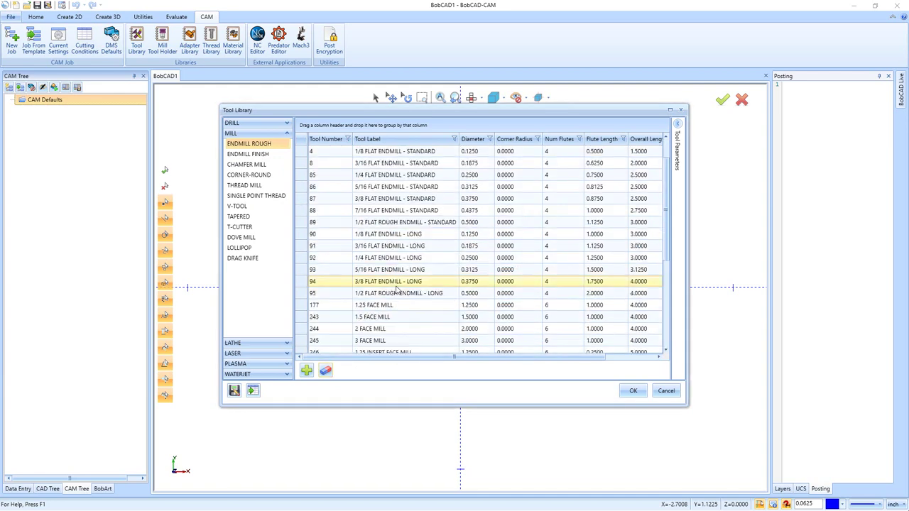
{"action": "left_click", "coordinate": [326, 371]}
{"action": "left_click", "coordinate": [451, 275]}
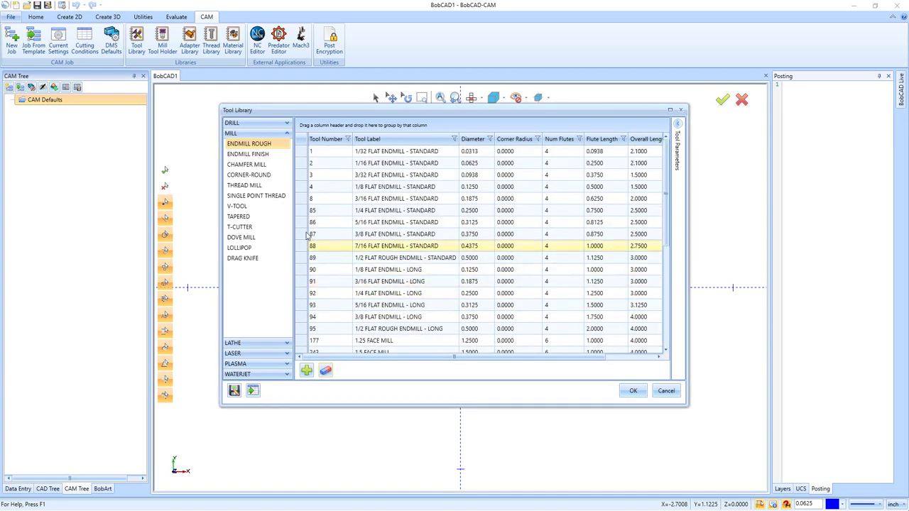
{"action": "left_click", "coordinate": [235, 391]}
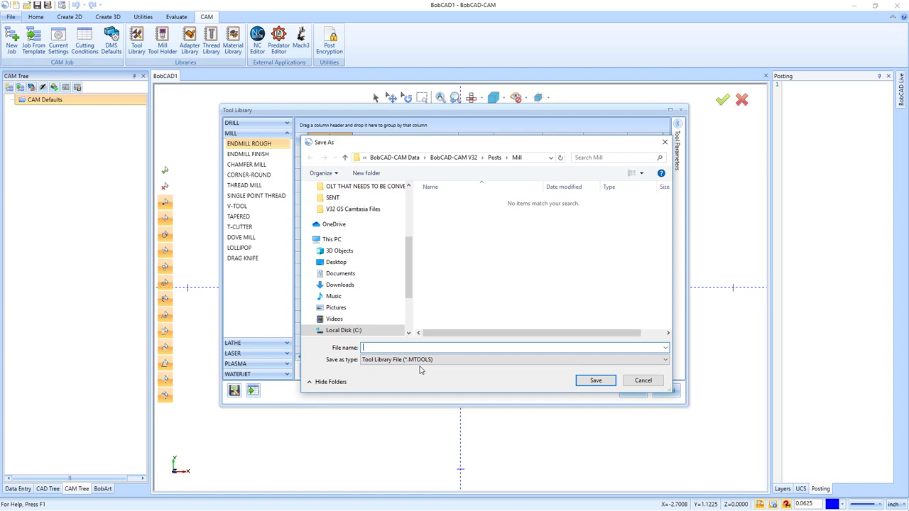
{"action": "left_click", "coordinate": [643, 381]}
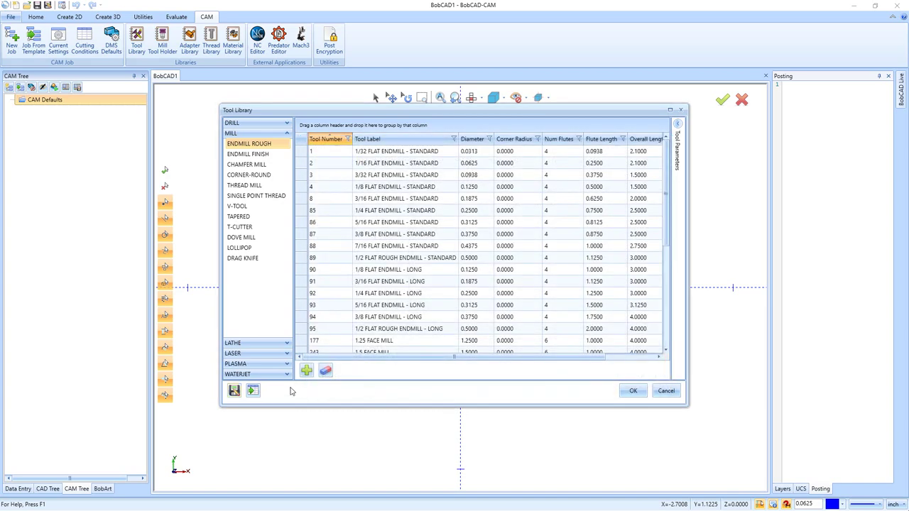
{"action": "left_click", "coordinate": [252, 390]}
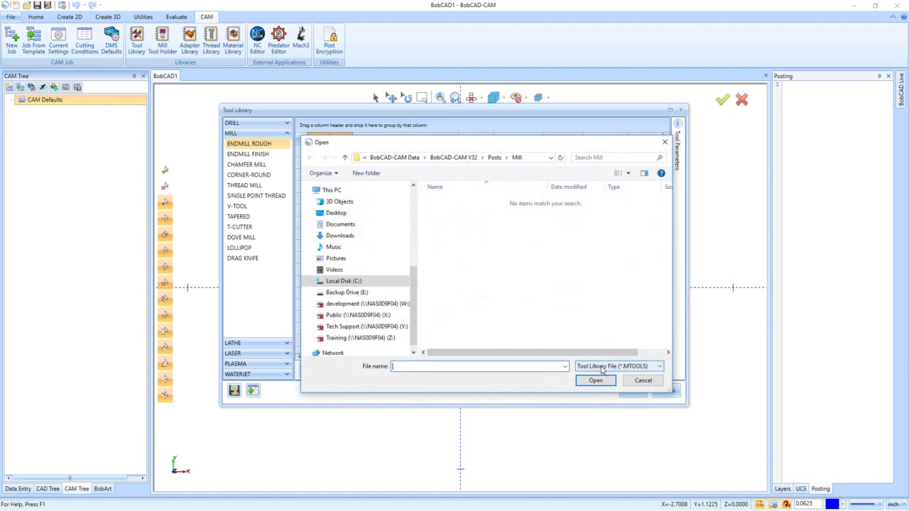
{"action": "left_click", "coordinate": [458, 158]}
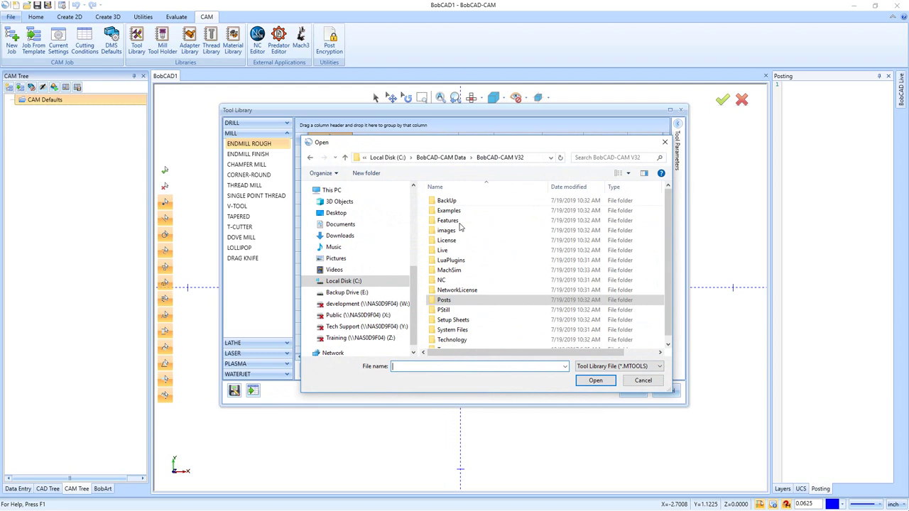
{"action": "double_click", "coordinate": [454, 340]}
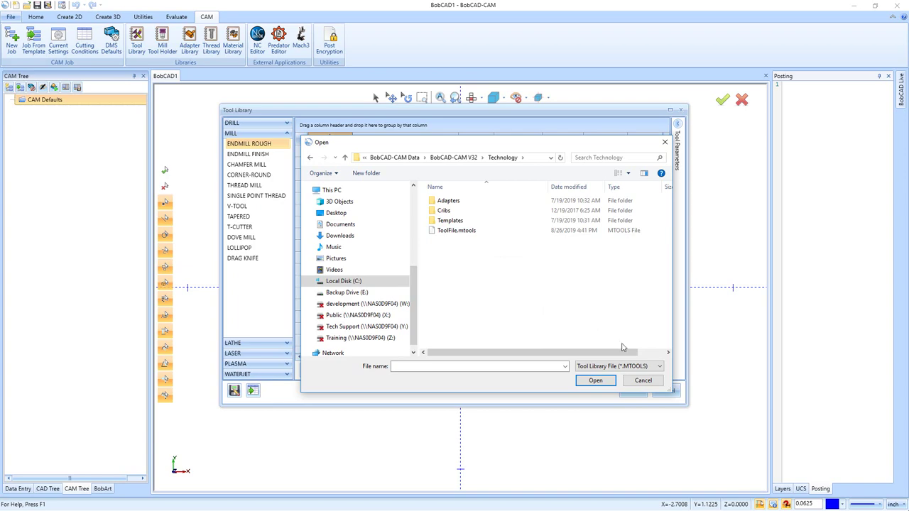
{"action": "left_click", "coordinate": [642, 380]}
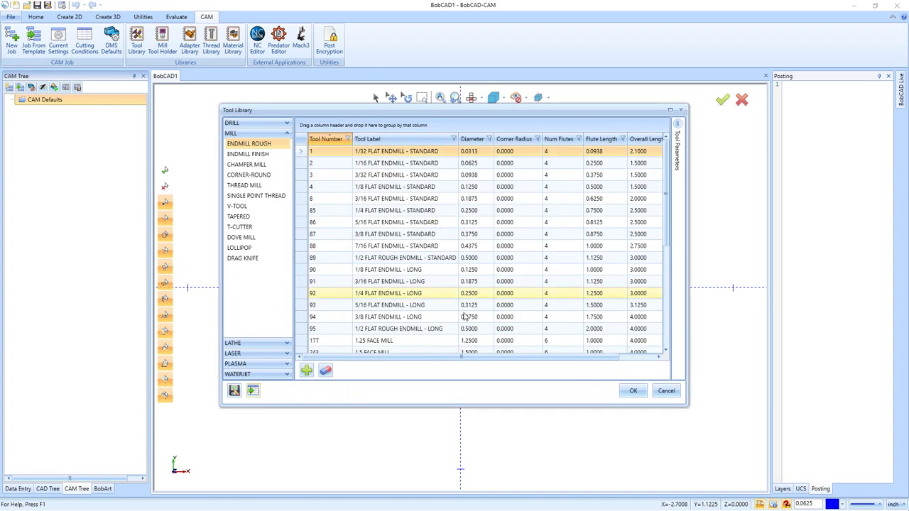